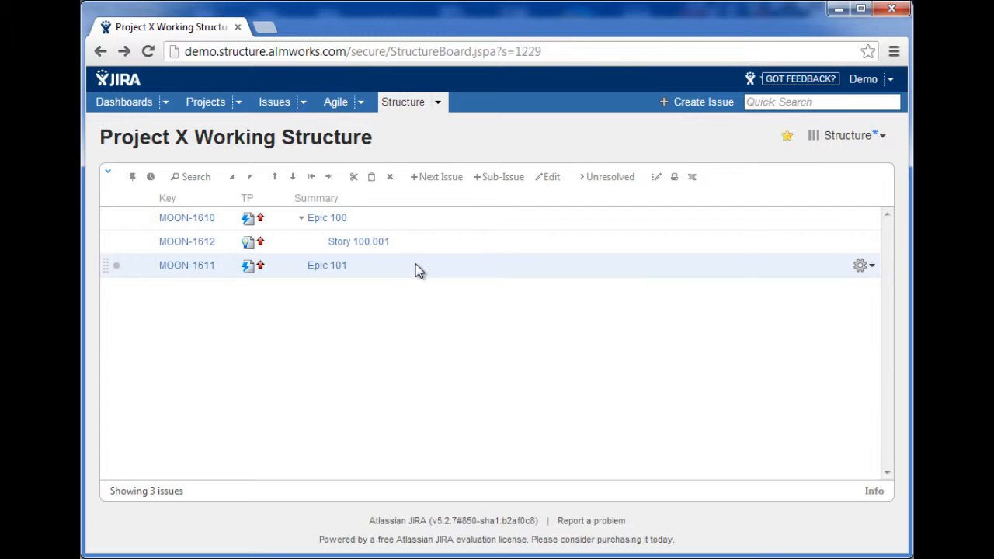
Review the issue hierarchies of Template Structure 1 and Template Structure 2 - QA Tests.
{"action": "left_click", "coordinate": [439, 105]}
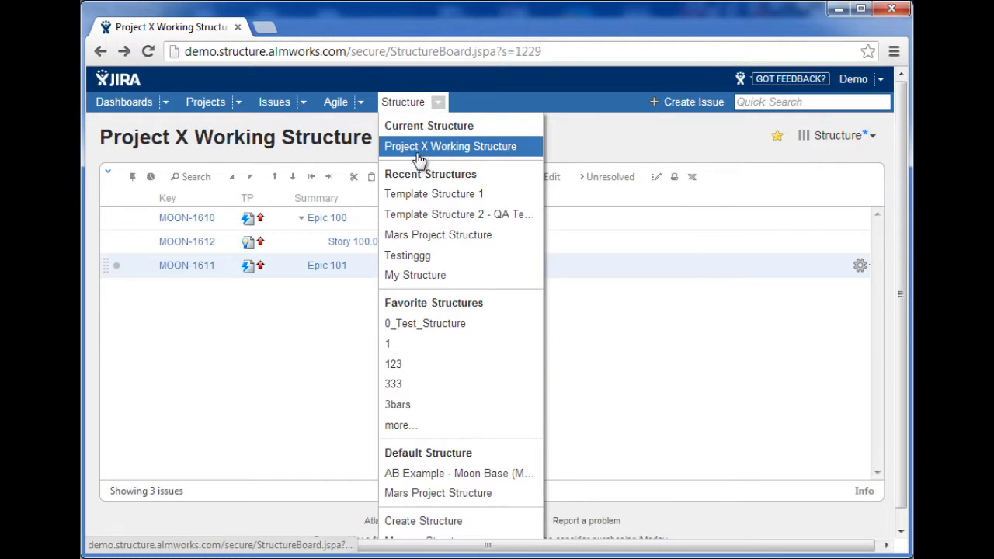
{"action": "left_click", "coordinate": [441, 194]}
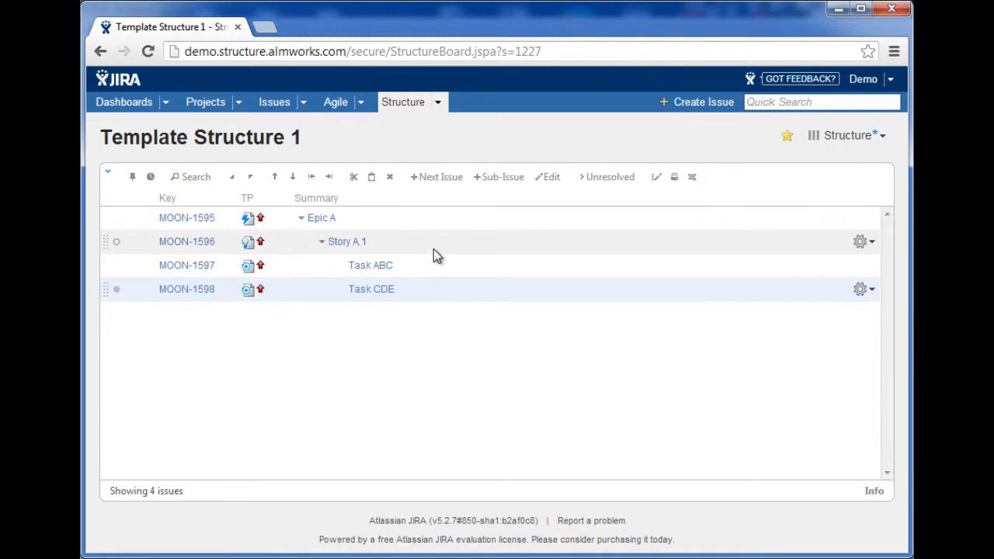
{"action": "left_click", "coordinate": [439, 108]}
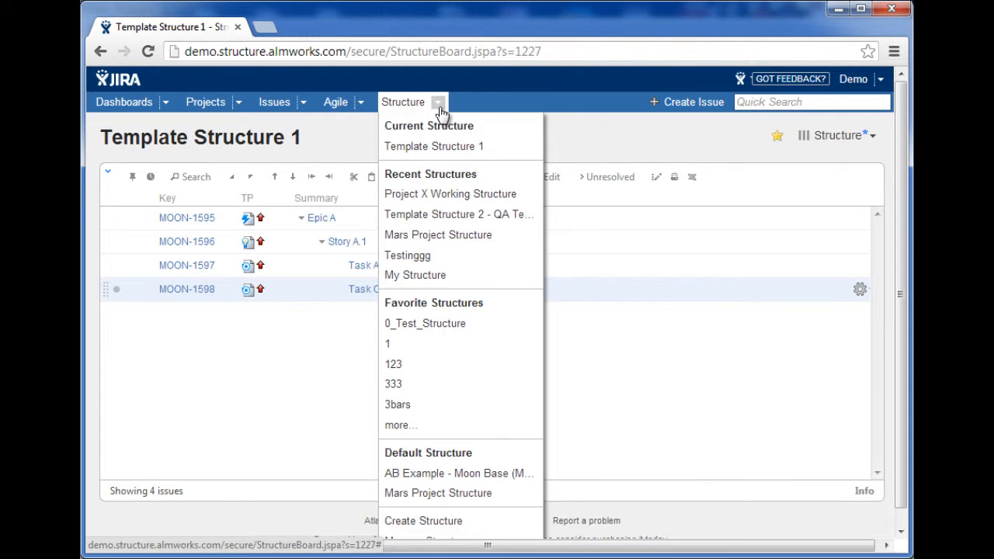
{"action": "left_click", "coordinate": [461, 221]}
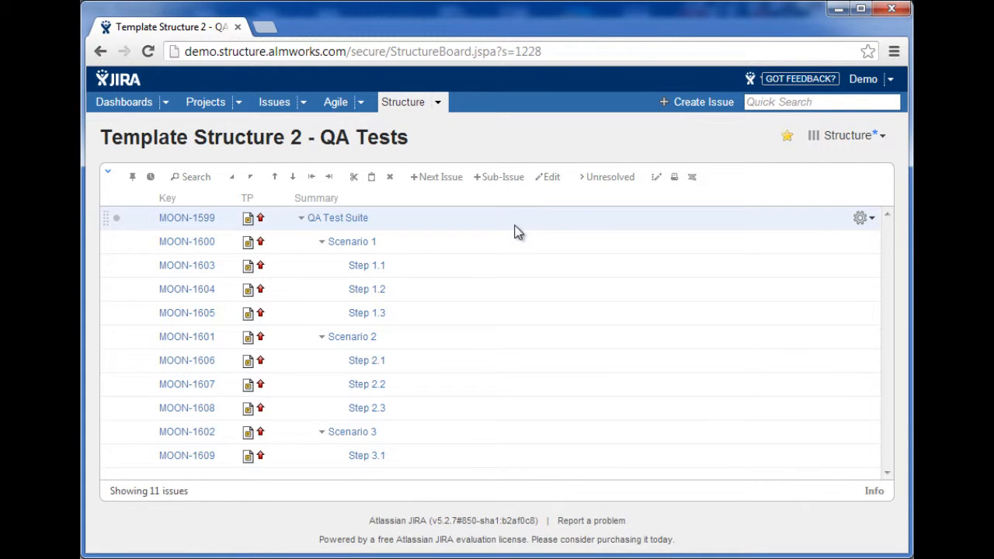
Go back to Template Structure 1 and begin copying it from the structure management page.
{"action": "left_click", "coordinate": [439, 108]}
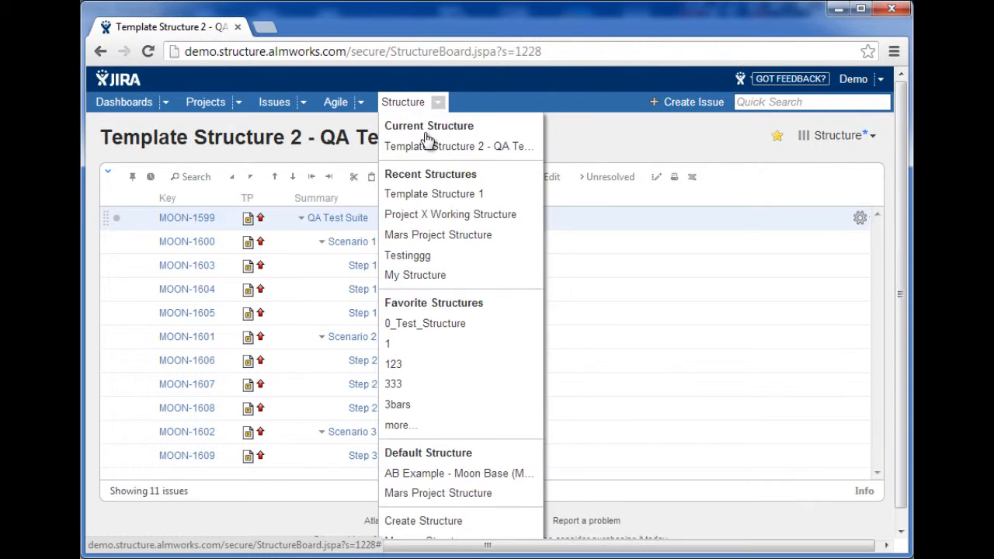
{"action": "left_click", "coordinate": [447, 196]}
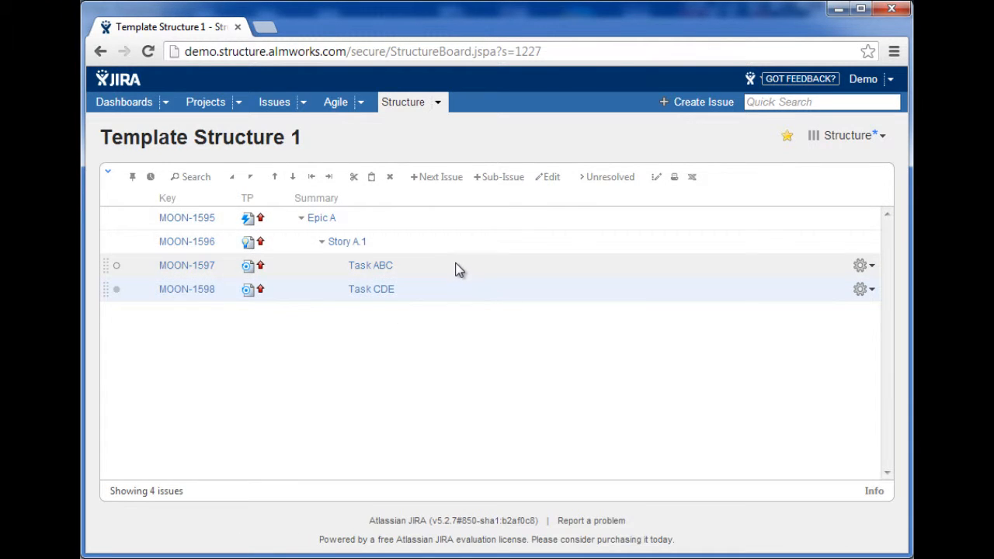
{"action": "left_click", "coordinate": [439, 104]}
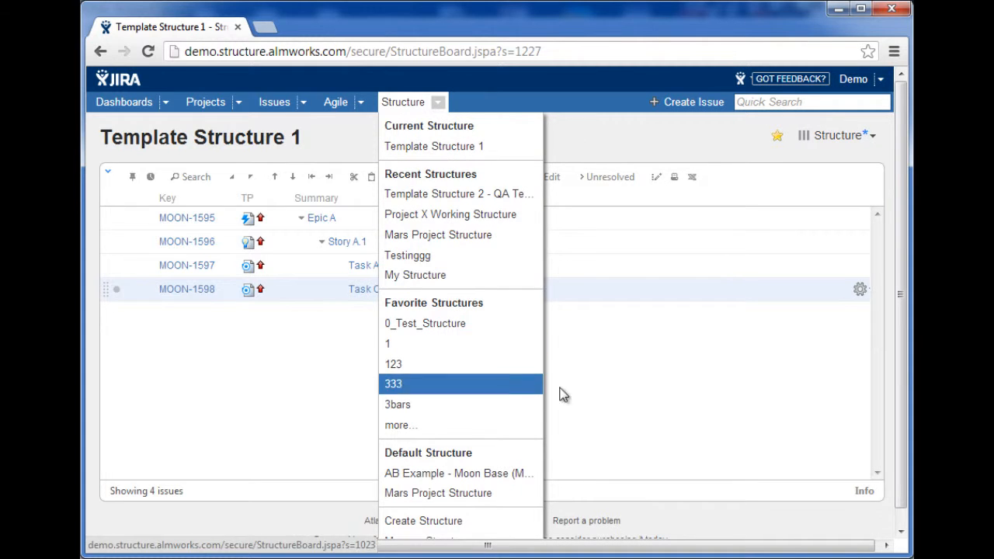
{"action": "scroll", "coordinate": [500, 432], "scroll_direction": "down", "scroll_amount": 1}
{"action": "left_click", "coordinate": [489, 522]}
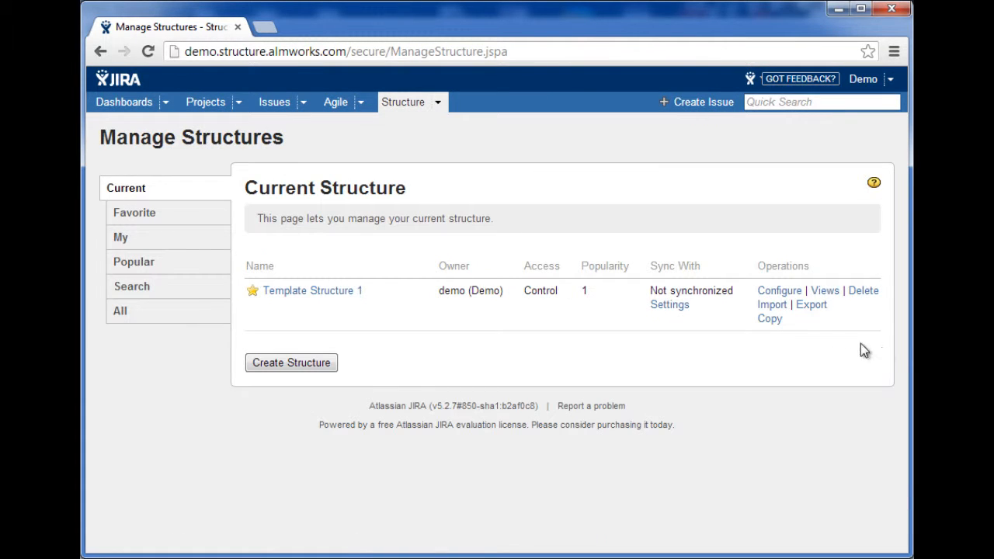
{"action": "left_click", "coordinate": [770, 319]}
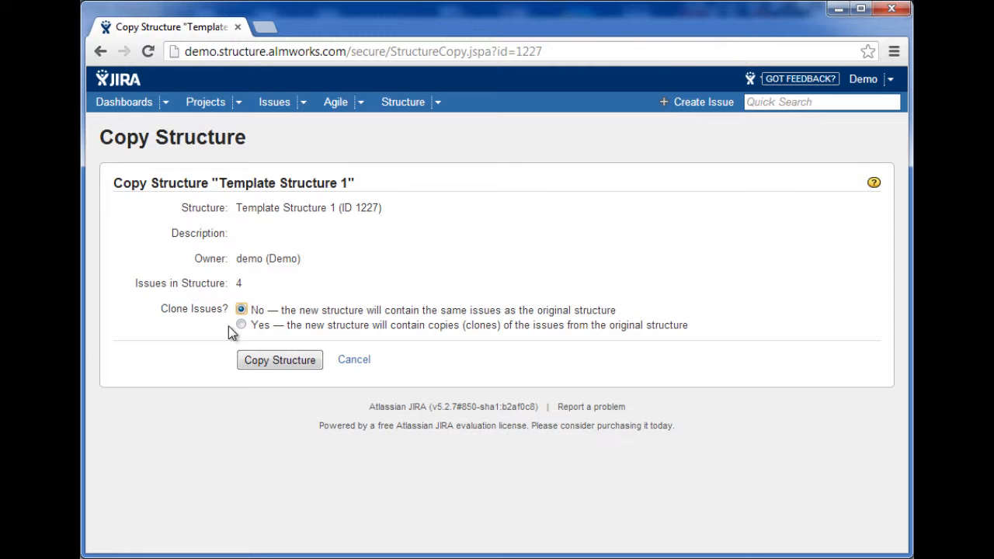
Choose to clone the issues for the new structure and set the clones' summary prefix to "[*]".
{"action": "left_click", "coordinate": [241, 325]}
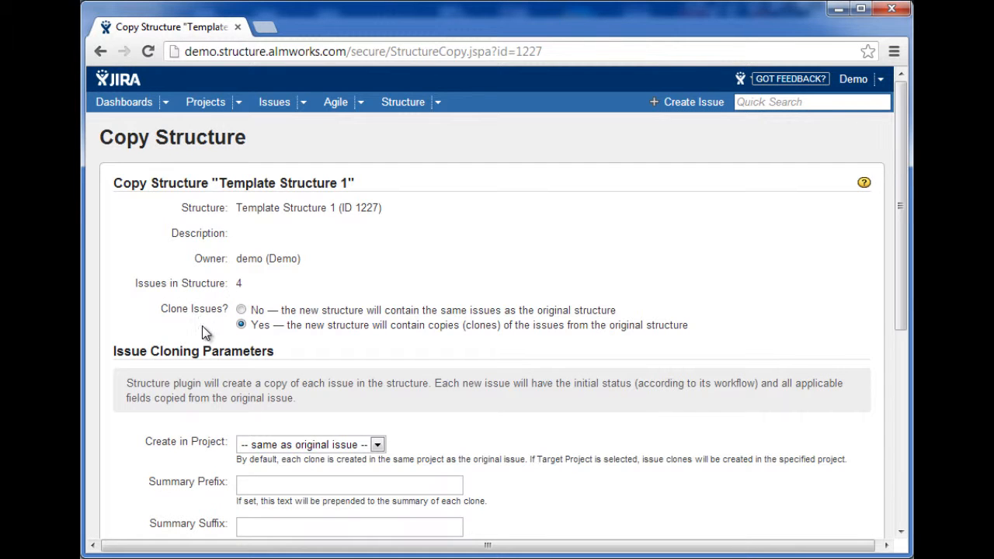
{"action": "scroll", "coordinate": [628, 370], "scroll_direction": "down", "scroll_amount": 3}
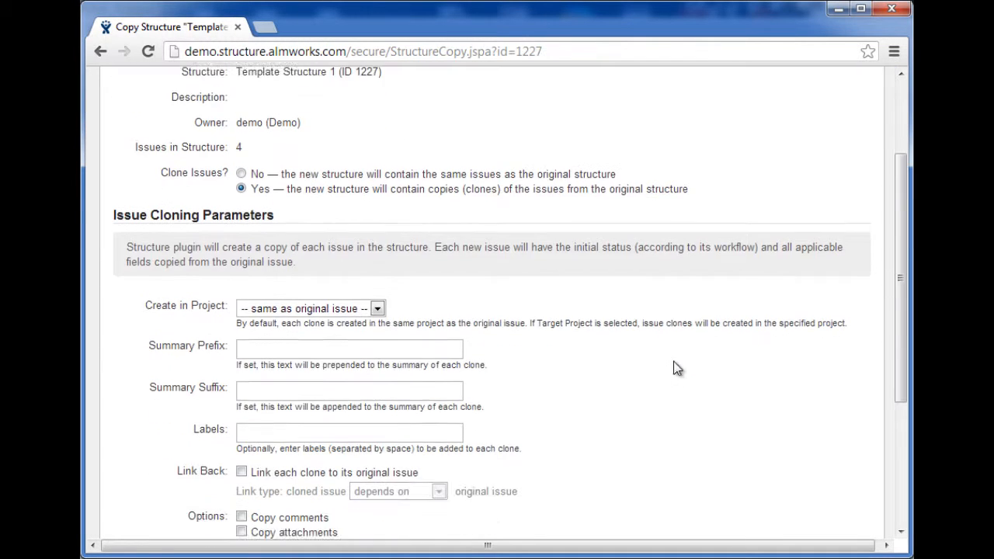
{"action": "scroll", "coordinate": [685, 400], "scroll_direction": "down", "scroll_amount": 1}
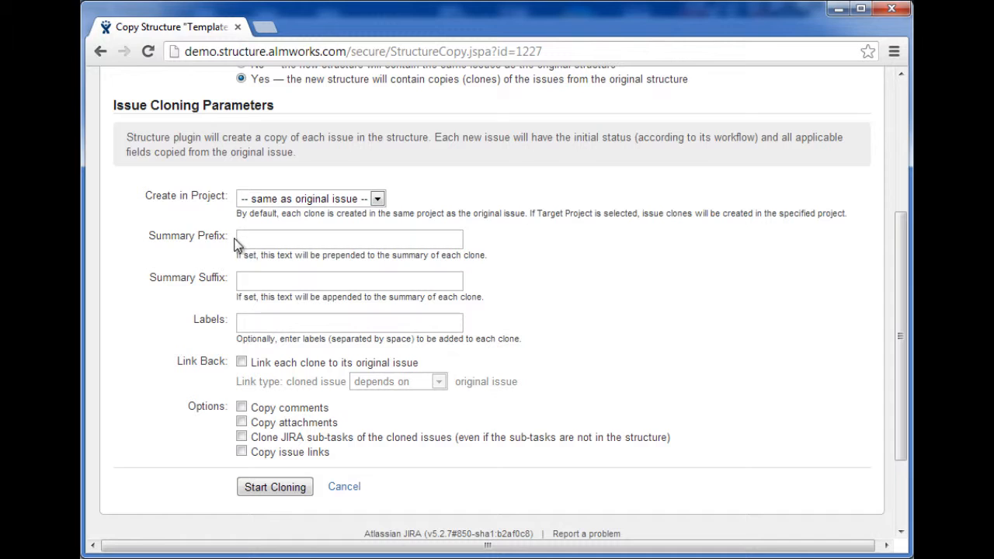
{"action": "left_click", "coordinate": [302, 242]}
{"action": "type", "text": "["}
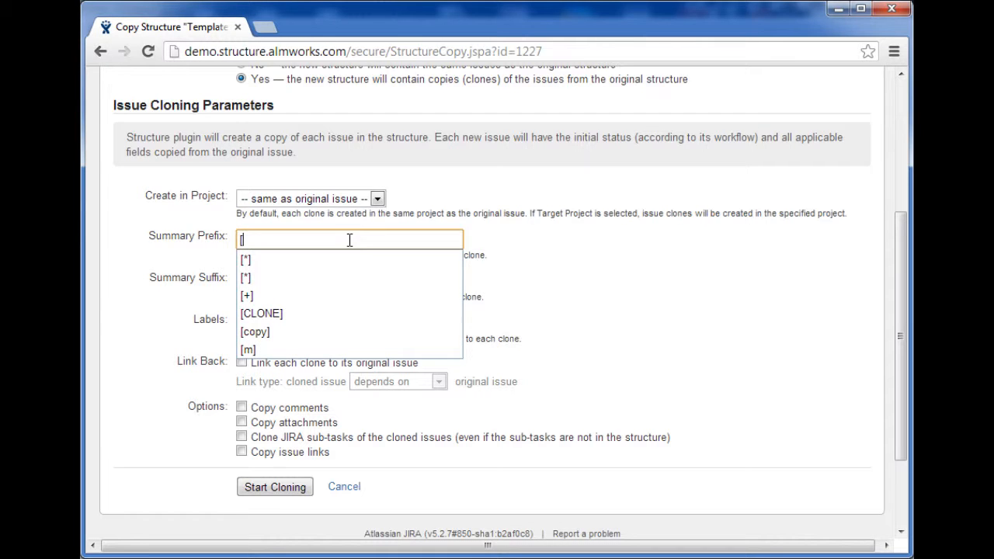
{"action": "type", "text": "*"}
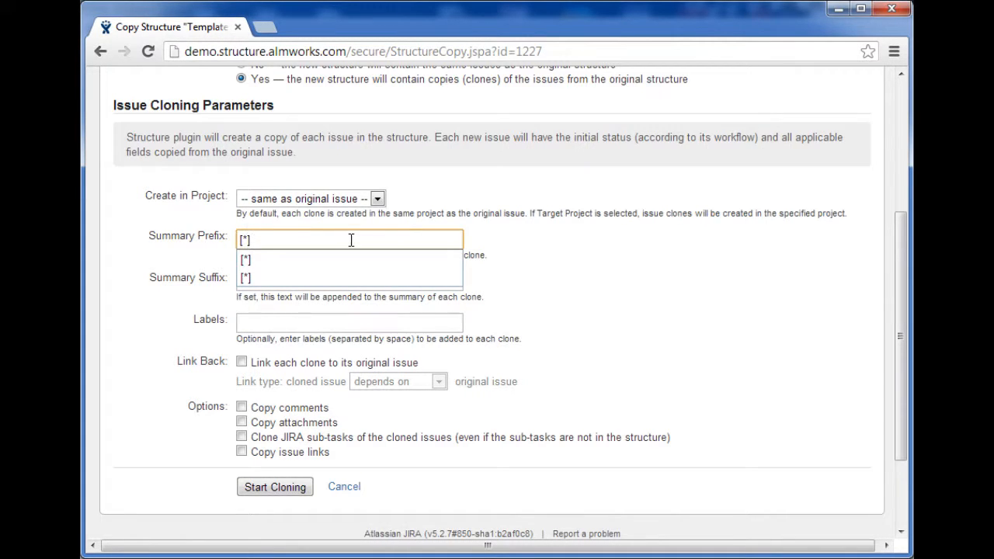
{"action": "left_click", "coordinate": [629, 265]}
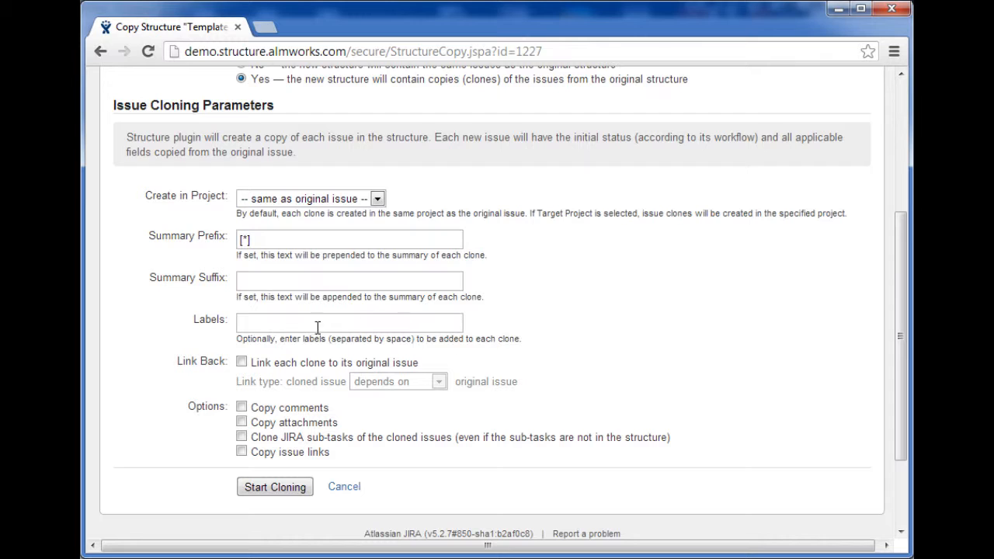
Link each clone back to its original issue with the link type "is related to", and minimize the interrupting console window.
{"action": "left_click", "coordinate": [242, 362]}
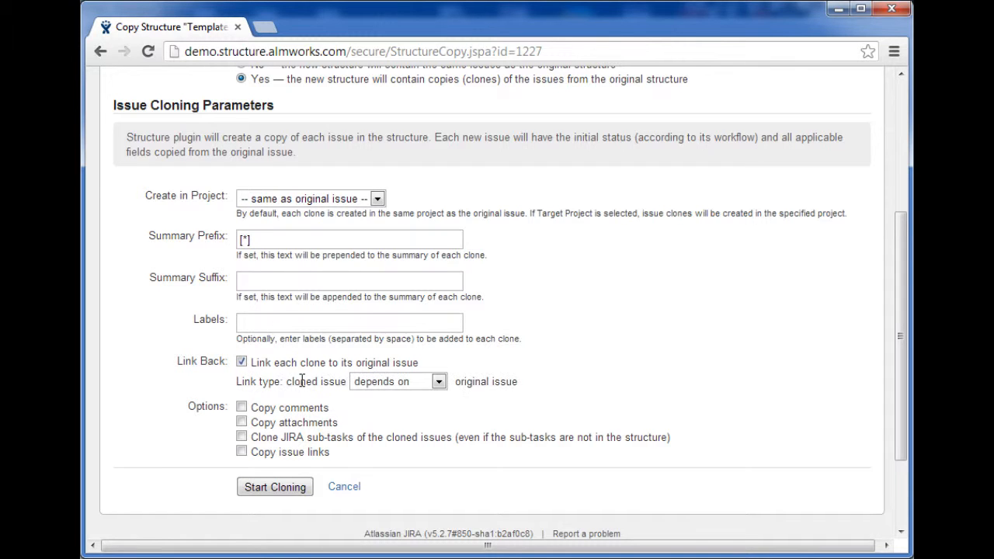
{"action": "left_click", "coordinate": [433, 384]}
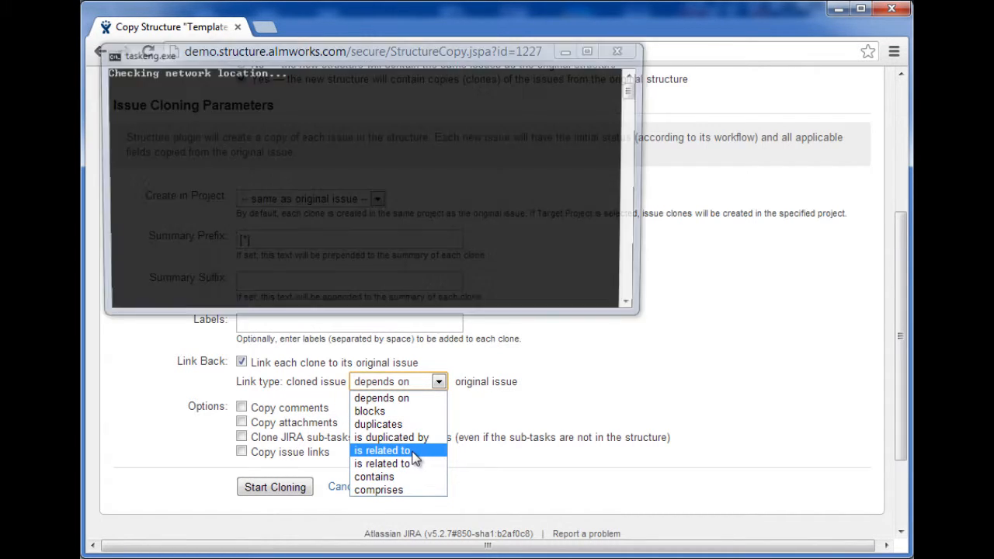
{"action": "left_click", "coordinate": [414, 451]}
{"action": "left_click", "coordinate": [568, 49]}
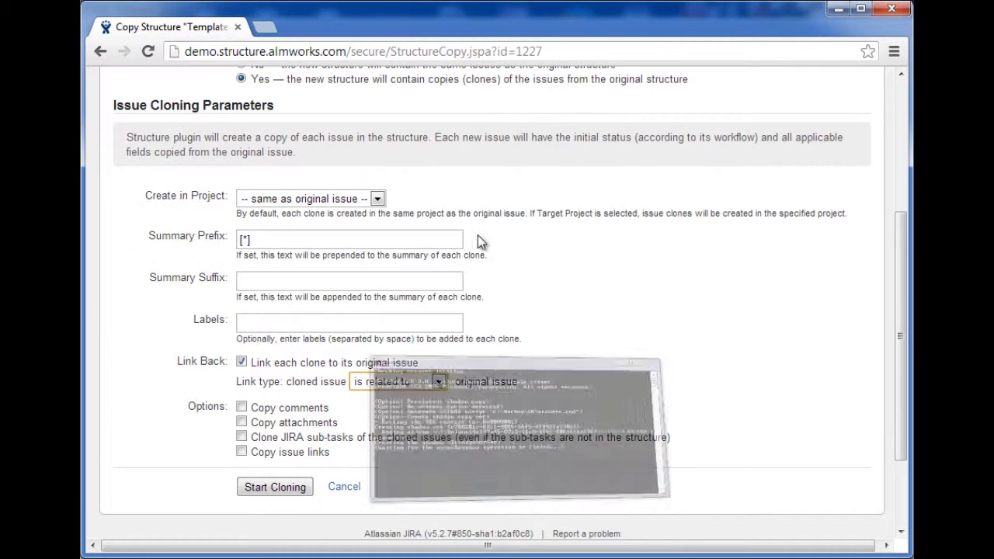
Start cloning Template Structure 1, continue past the clone warnings and open the copied structure.
{"action": "left_click", "coordinate": [254, 494]}
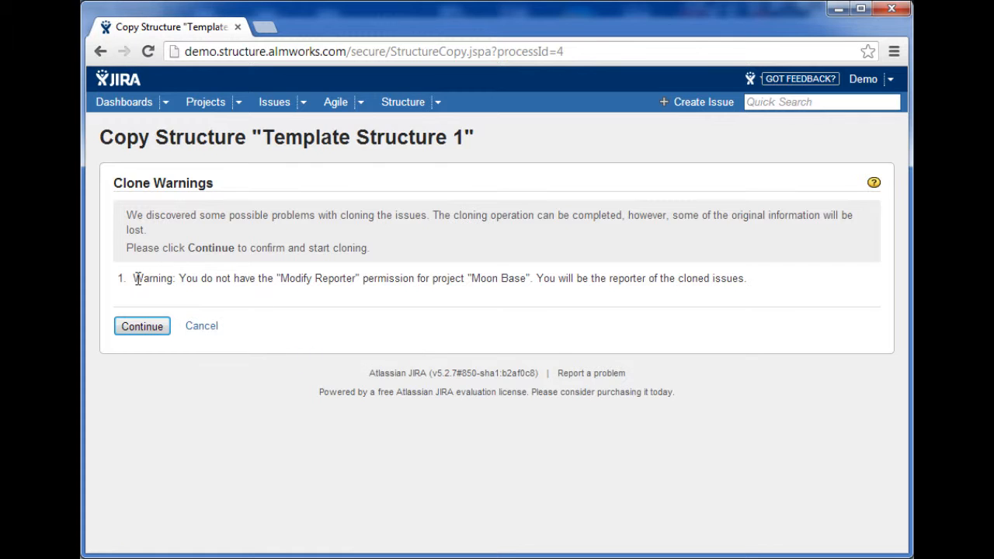
{"action": "left_click", "coordinate": [156, 332]}
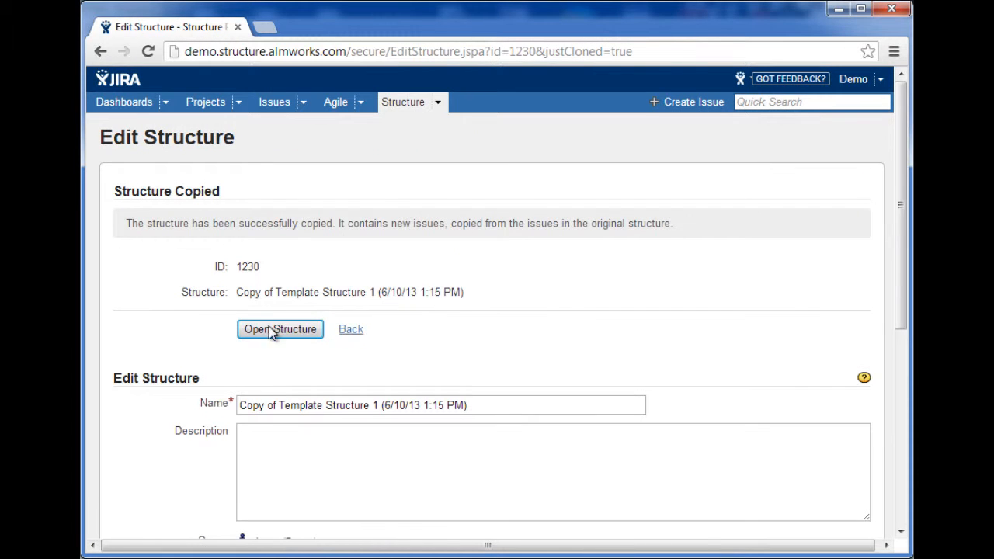
{"action": "left_click", "coordinate": [286, 331]}
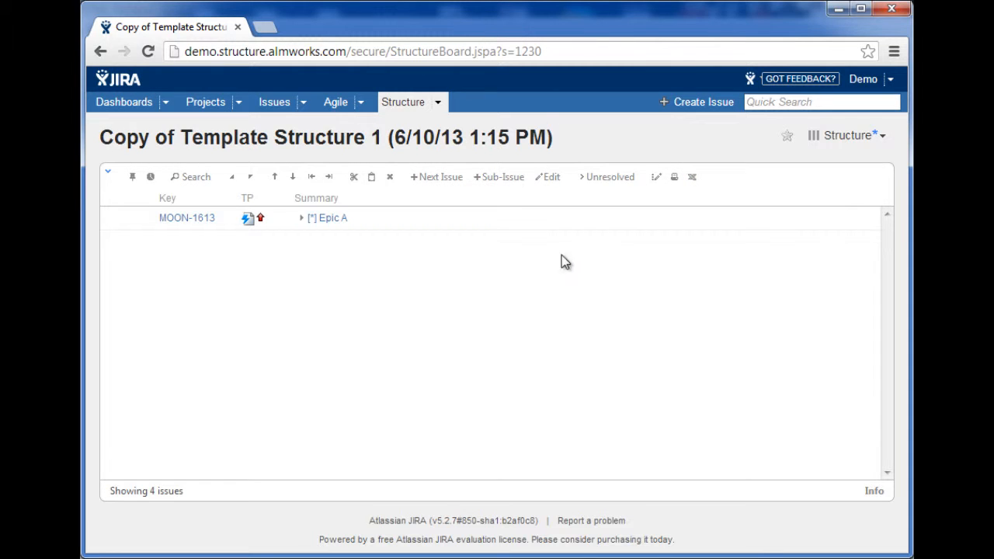
Expand the cloned Epic A and Story A.1, and cut all issues in the copied structure.
{"action": "left_click", "coordinate": [301, 218]}
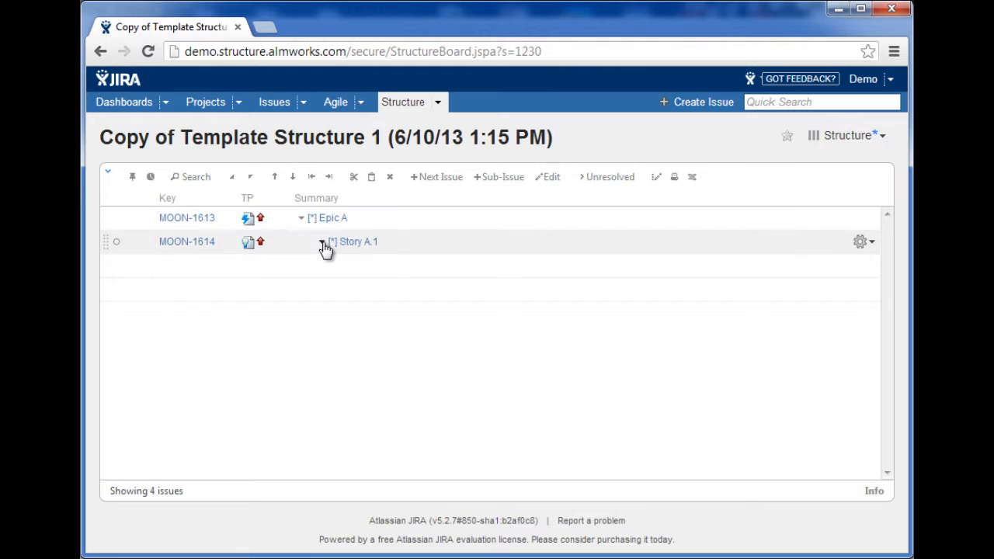
{"action": "left_click", "coordinate": [322, 242]}
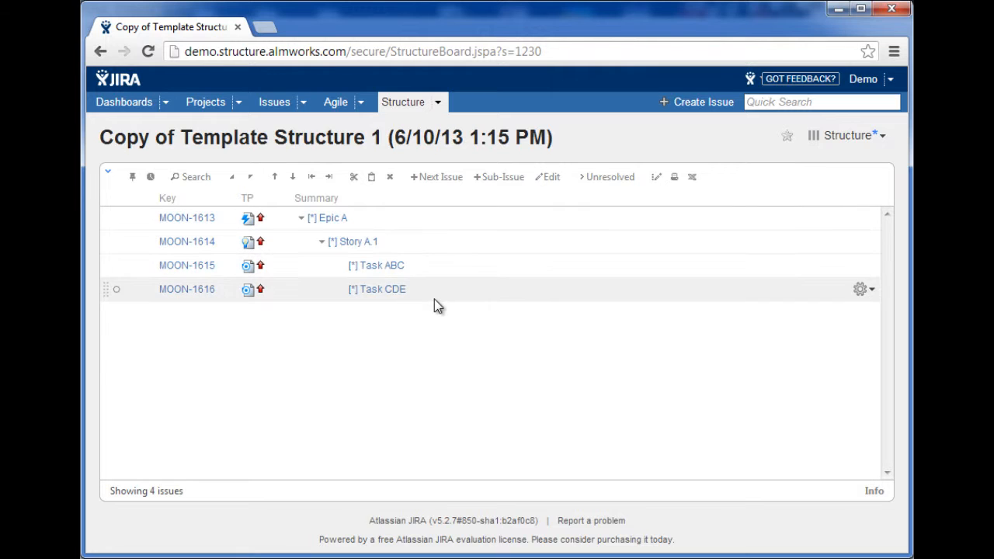
{"action": "left_click", "coordinate": [381, 222]}
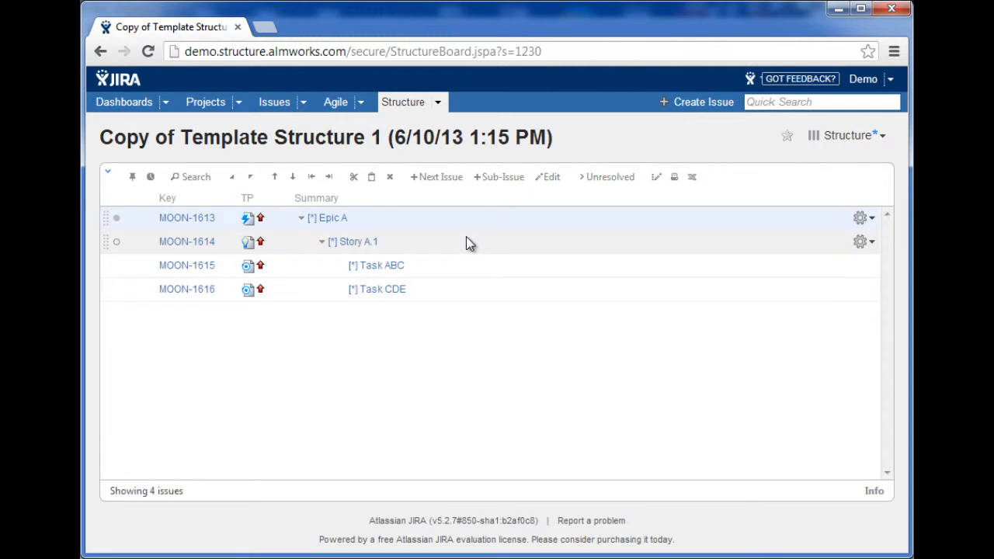
{"action": "left_click", "coordinate": [116, 200]}
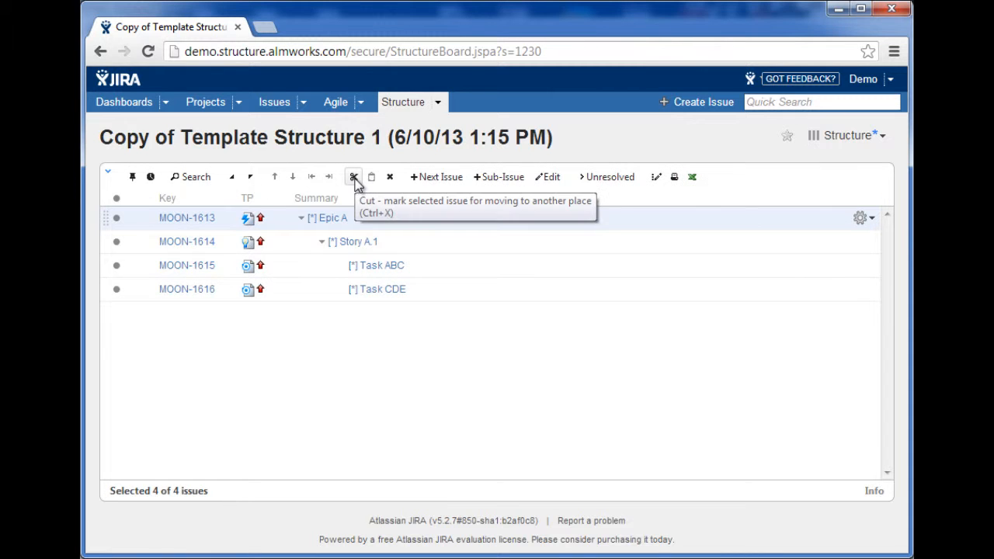
{"action": "left_click", "coordinate": [354, 178]}
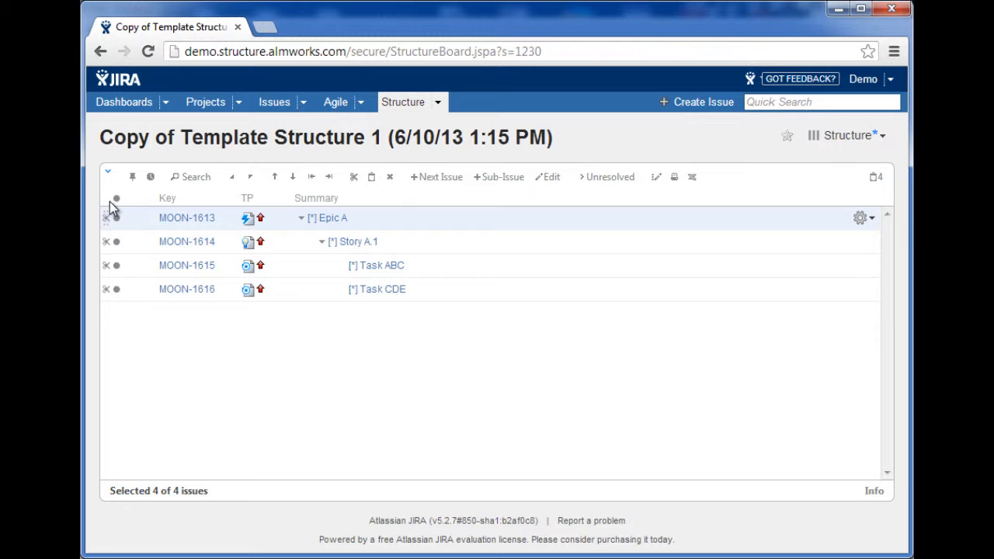
Inspect the cut issues on the structure's issue clipboard, expanding Epic A and Story A.1, and close the clipboard view.
{"action": "left_click", "coordinate": [876, 178]}
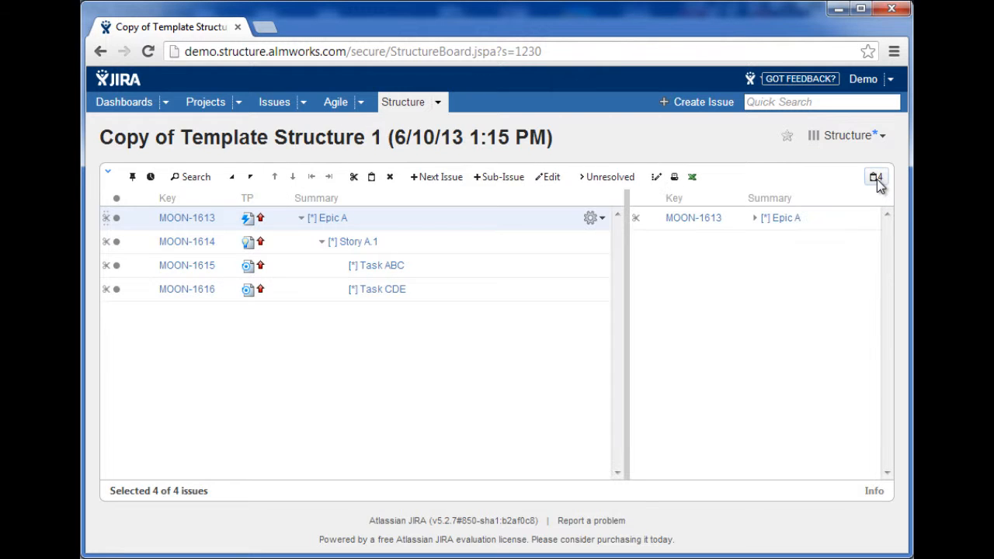
{"action": "left_click", "coordinate": [754, 218]}
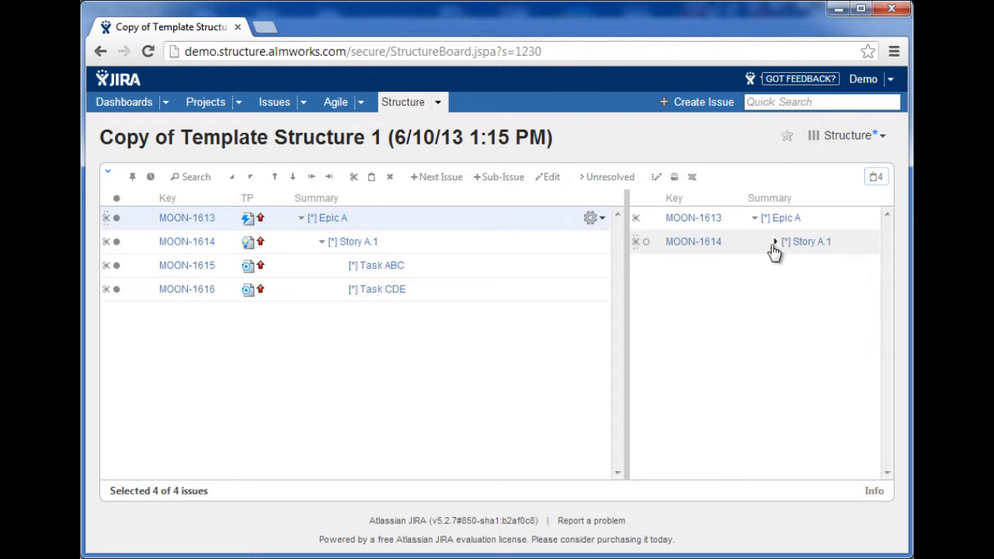
{"action": "left_click", "coordinate": [775, 241]}
{"action": "left_click", "coordinate": [876, 179]}
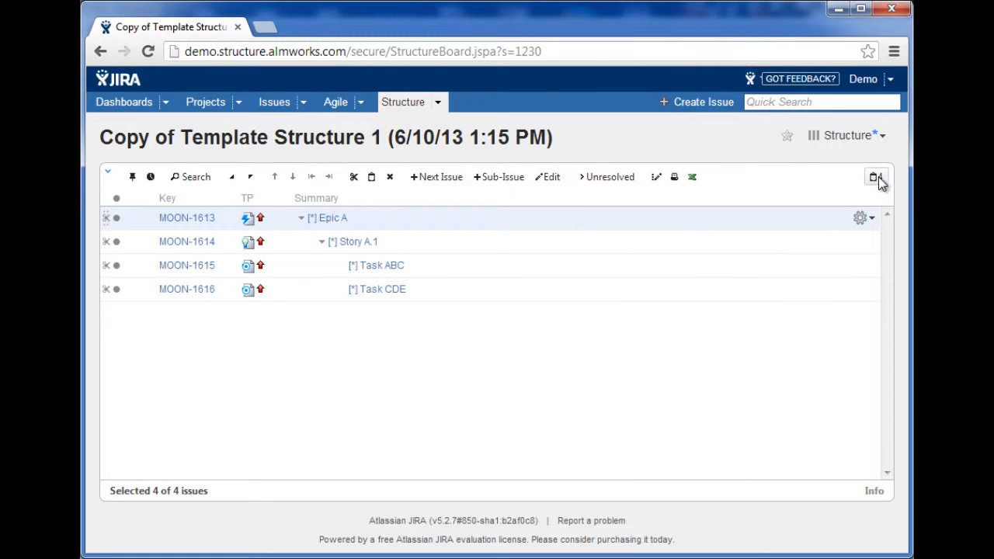
Open Project X Working Structure, collapse Epic 100 and paste the cut issues after Epic 101.
{"action": "left_click", "coordinate": [438, 102]}
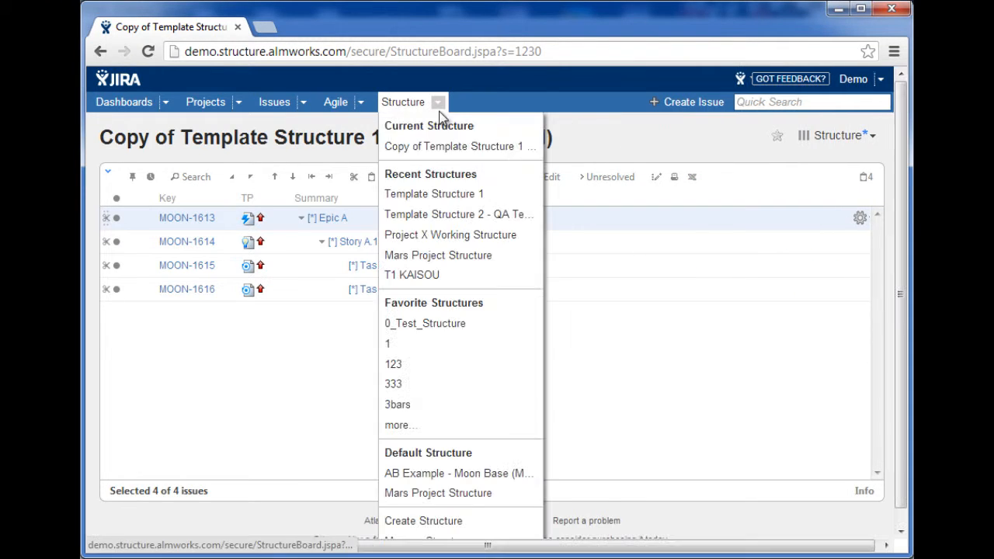
{"action": "left_click", "coordinate": [463, 235]}
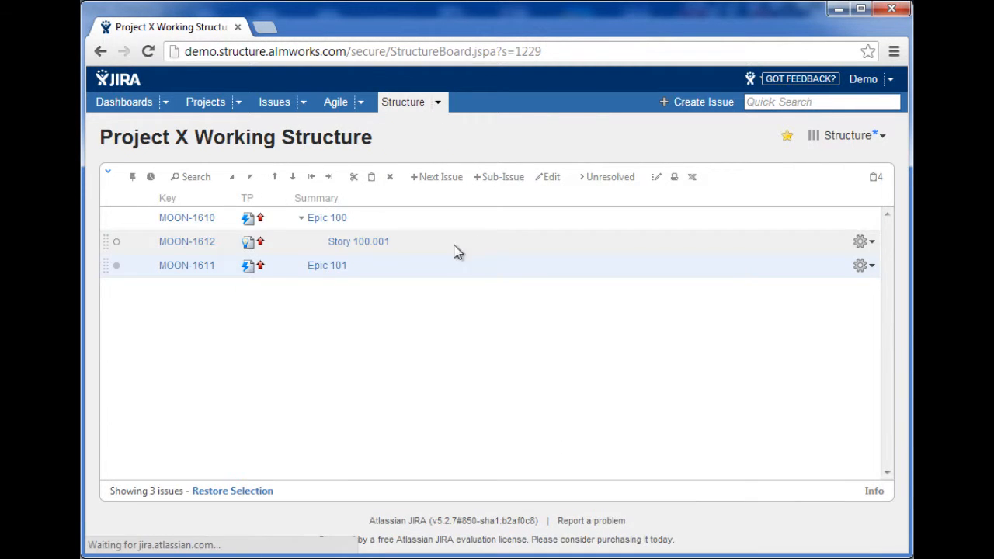
{"action": "left_click", "coordinate": [301, 218]}
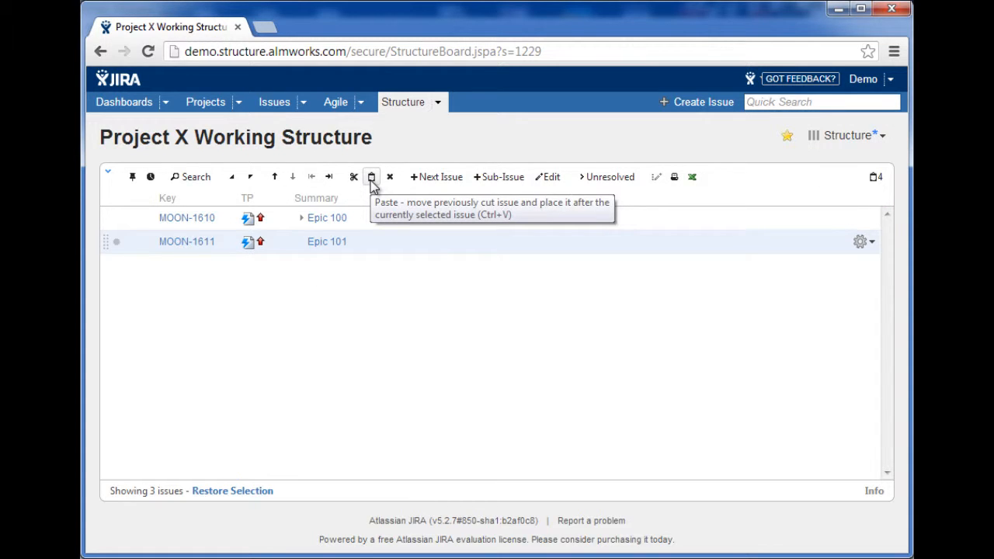
{"action": "left_click", "coordinate": [372, 184]}
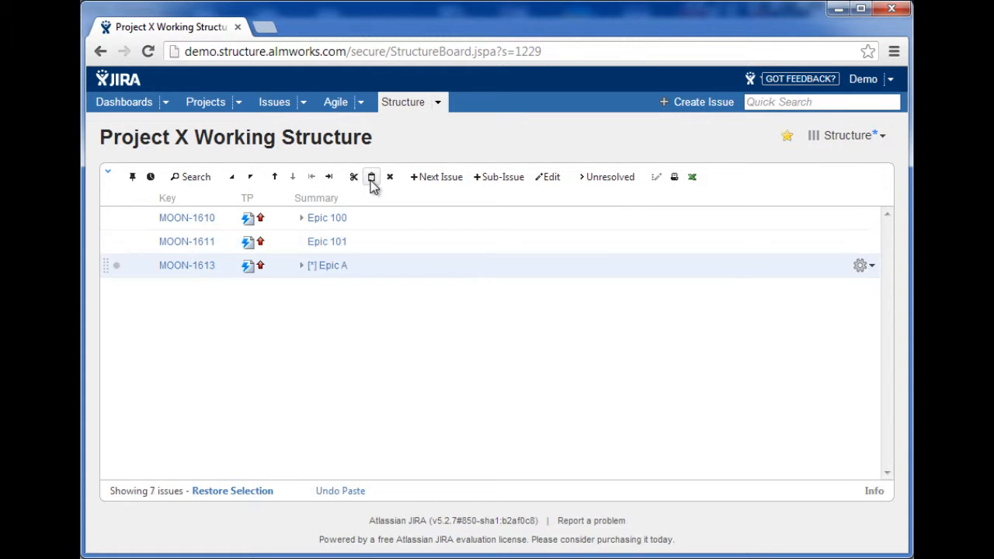
Examine the hierarchy under the pasted Epic A, including Story A.1 and its tasks, and collapse the epic again.
{"action": "left_click", "coordinate": [306, 267]}
{"action": "left_click", "coordinate": [321, 291]}
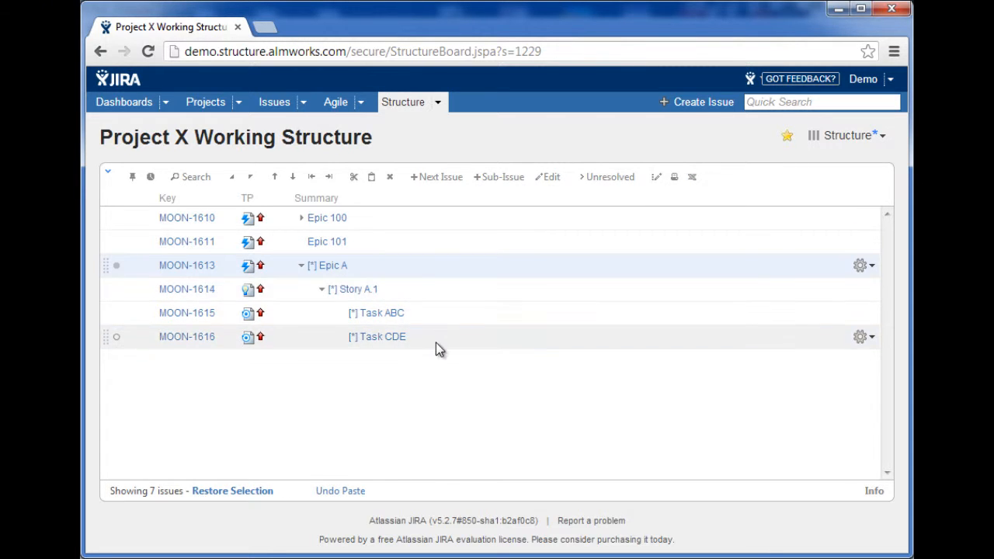
{"action": "left_click", "coordinate": [302, 266]}
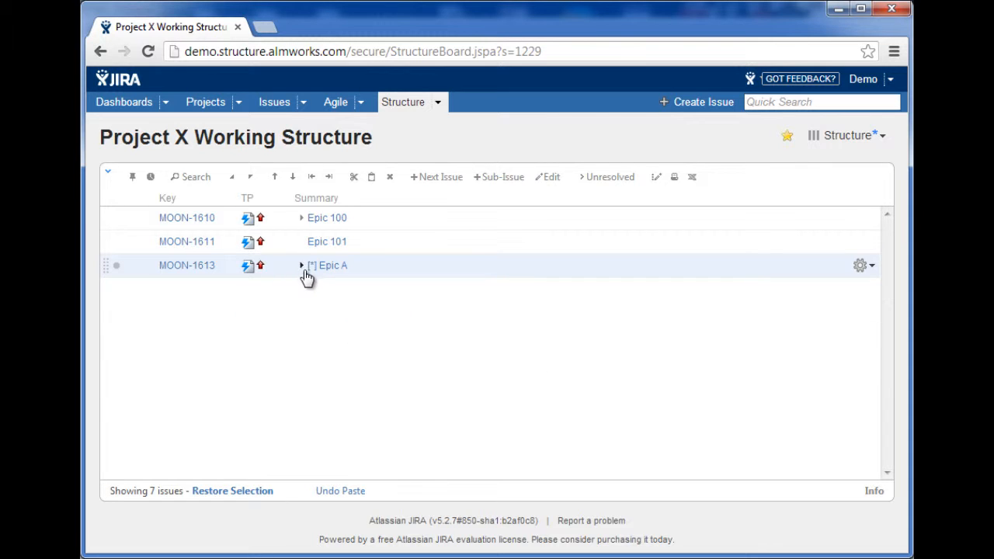
Expand the pasted [*] Epic A in Project X Working Structure, and open Template Structure 1.
{"action": "left_click", "coordinate": [302, 265]}
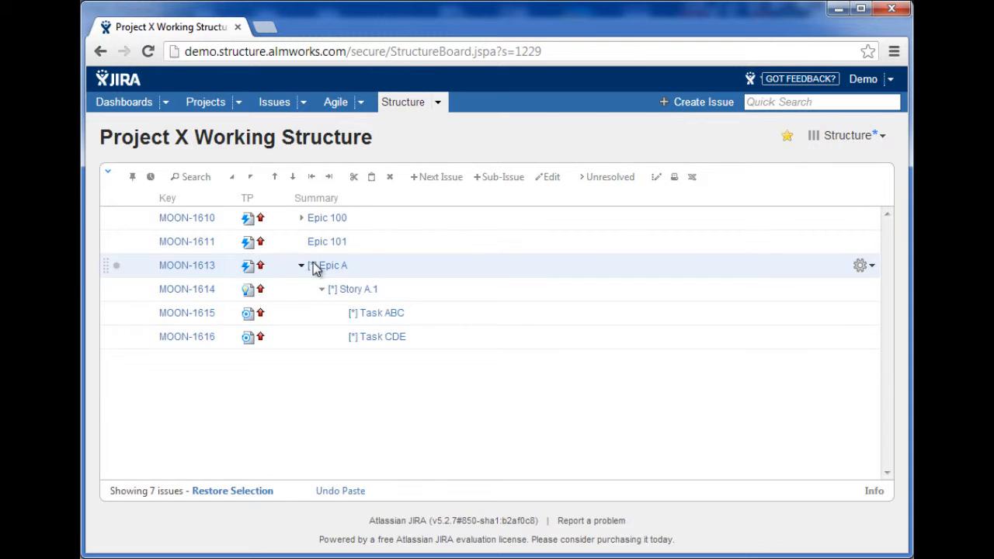
{"action": "left_click", "coordinate": [439, 102]}
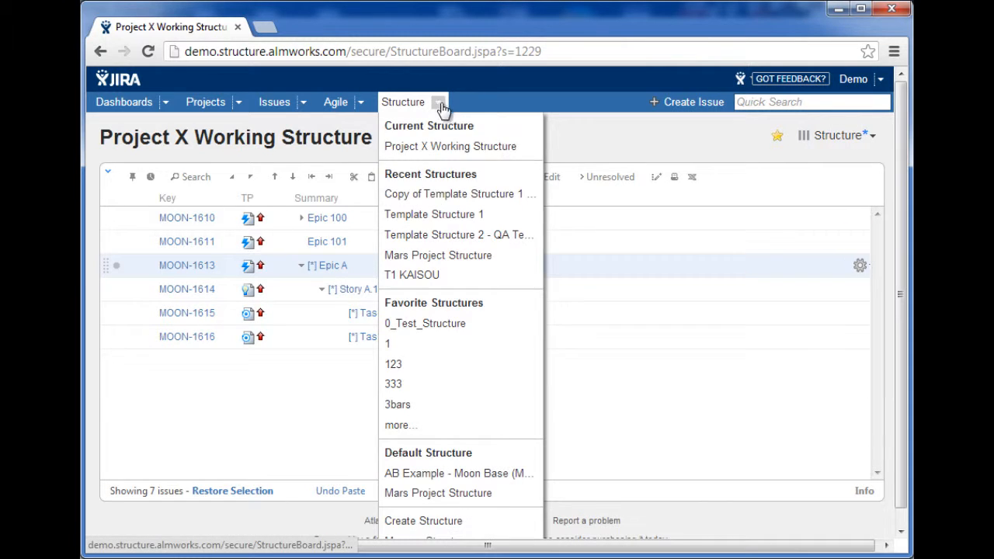
{"action": "left_click", "coordinate": [487, 221]}
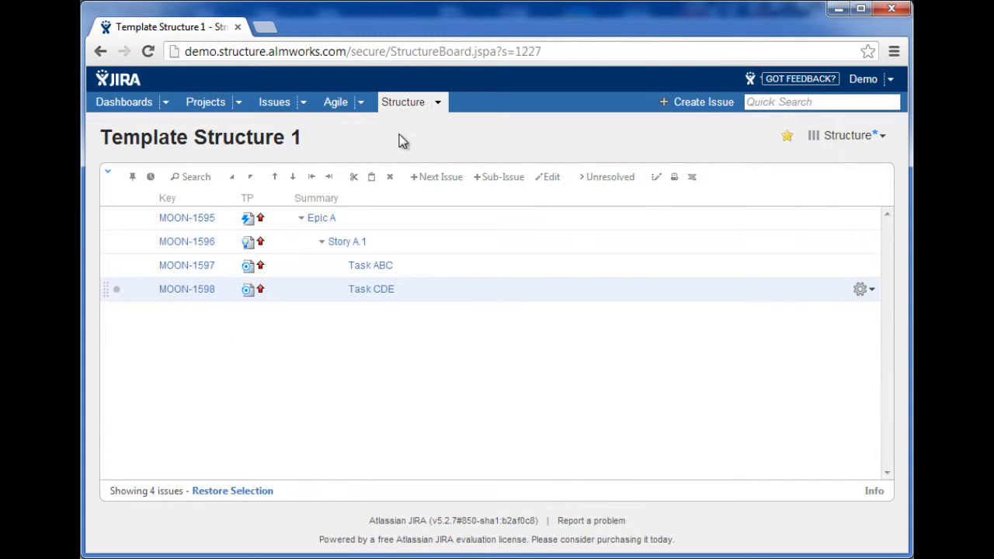
Start a copy of Template Structure 1 from structure management, choosing to clone its issues.
{"action": "left_click", "coordinate": [438, 102]}
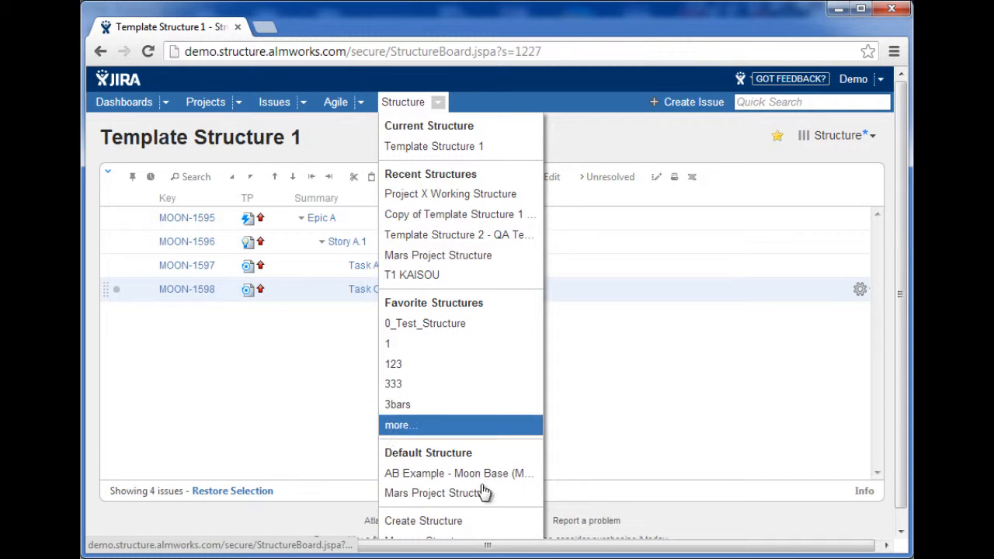
{"action": "scroll", "coordinate": [467, 490], "scroll_direction": "down", "scroll_amount": 1}
{"action": "left_click", "coordinate": [466, 526]}
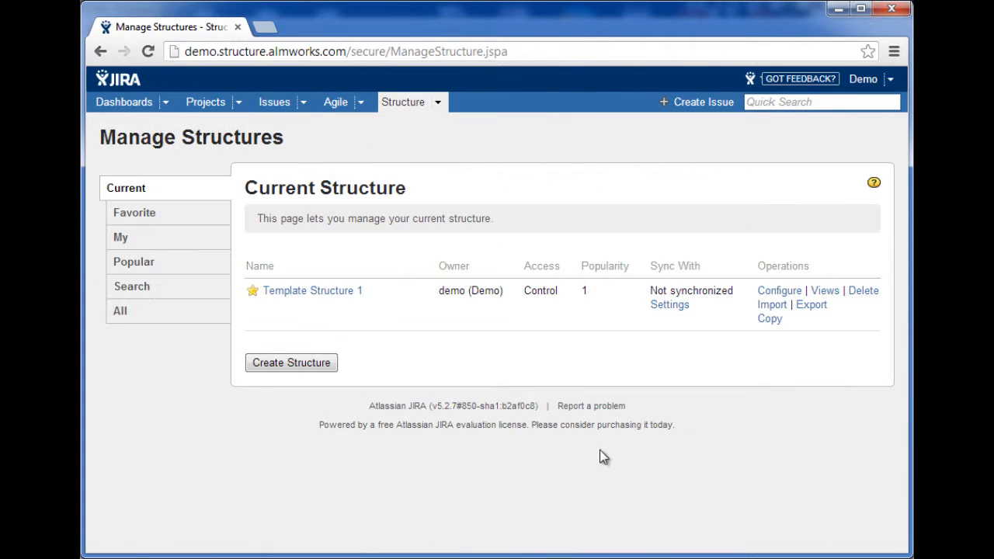
{"action": "left_click", "coordinate": [769, 318]}
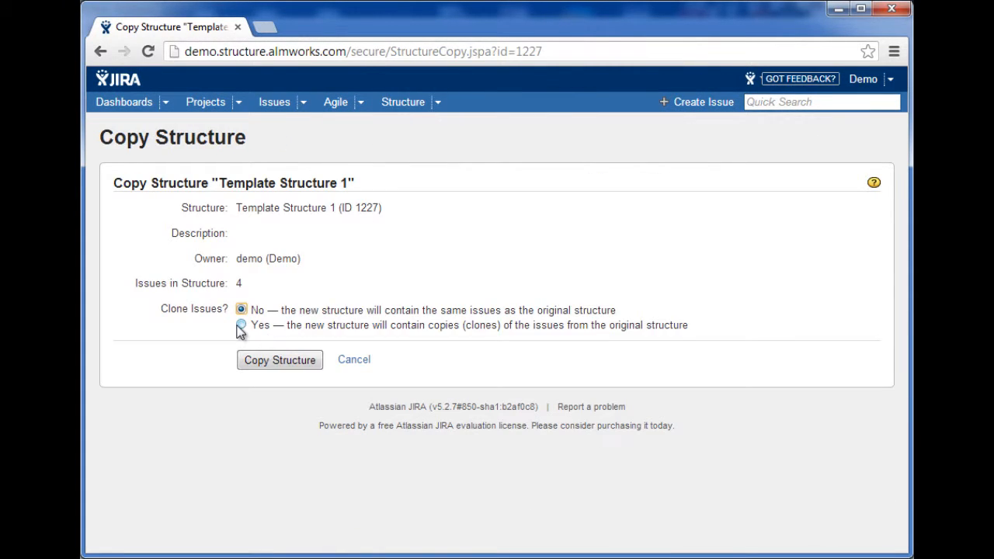
{"action": "left_click", "coordinate": [240, 324]}
{"action": "scroll", "coordinate": [404, 392], "scroll_direction": "down", "scroll_amount": 3}
{"action": "scroll", "coordinate": [403, 392], "scroll_direction": "down", "scroll_amount": 3}
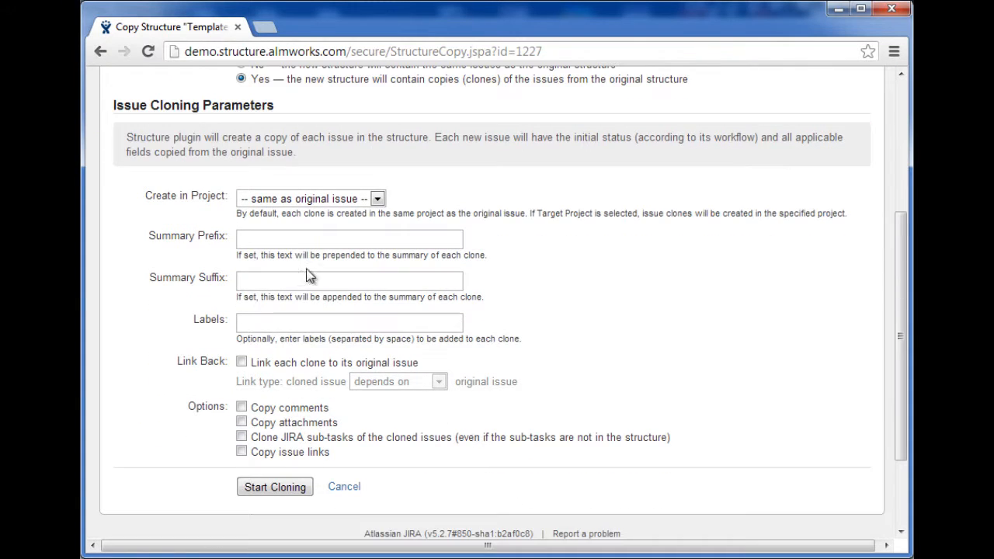
Set the summary prefix of the clones to [+] and run the cloning of Template Structure 1.
{"action": "left_click", "coordinate": [272, 243]}
{"action": "type", "text": "[+"}
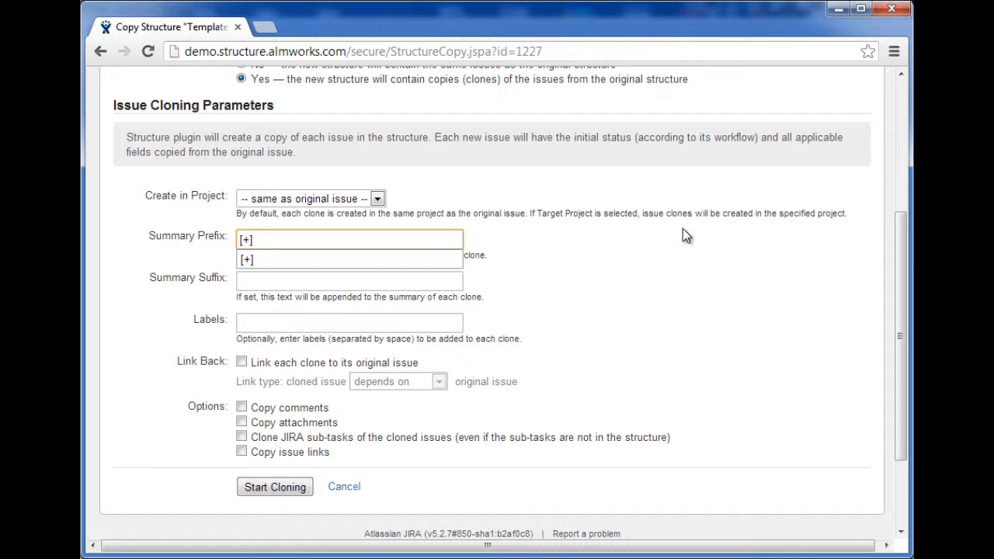
{"action": "left_click", "coordinate": [597, 302]}
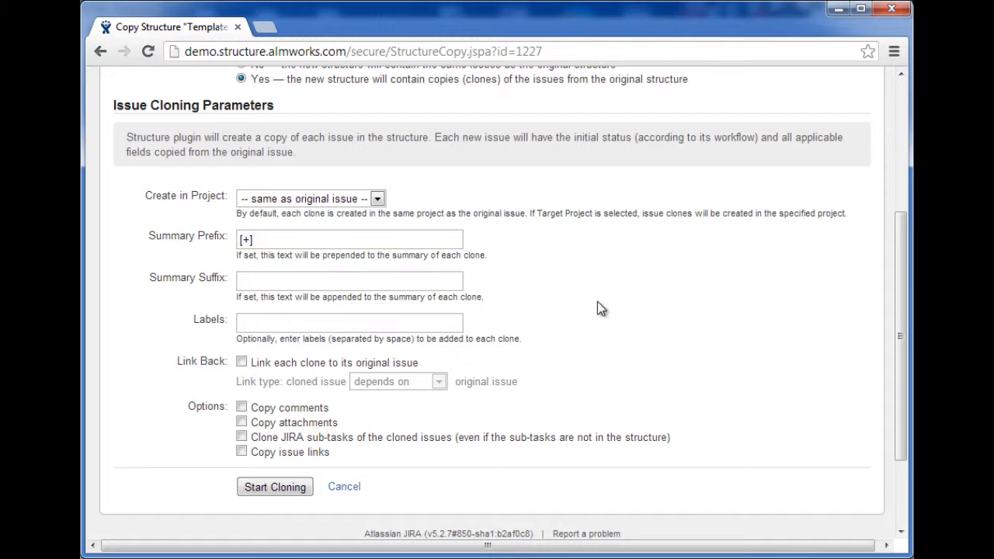
{"action": "scroll", "coordinate": [637, 340], "scroll_direction": "down", "scroll_amount": 3}
{"action": "left_click", "coordinate": [285, 380]}
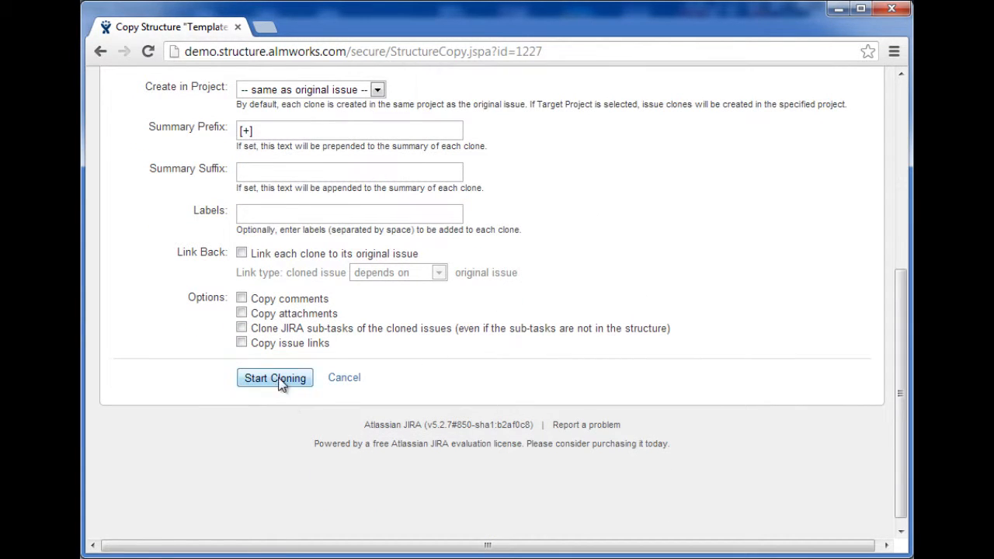
{"action": "left_click", "coordinate": [170, 333]}
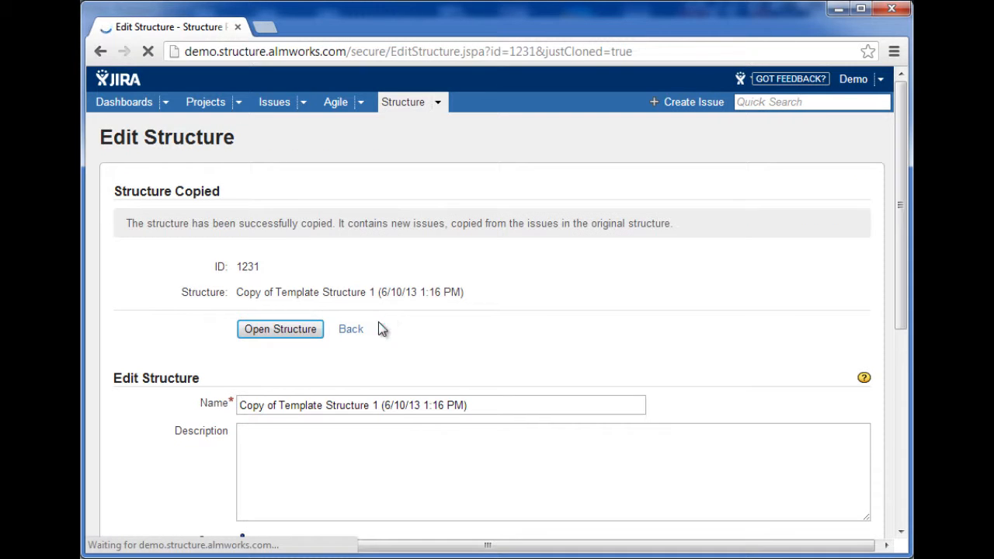
Open the copied structure and expand [+] Epic A and [+] Story A.1 down to the tasks.
{"action": "left_click", "coordinate": [279, 330]}
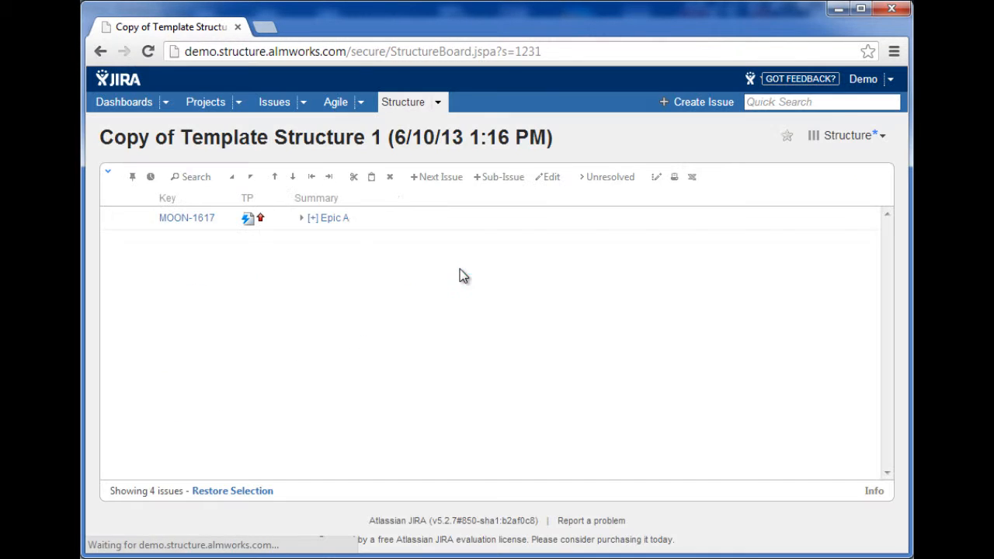
{"action": "left_click", "coordinate": [302, 218]}
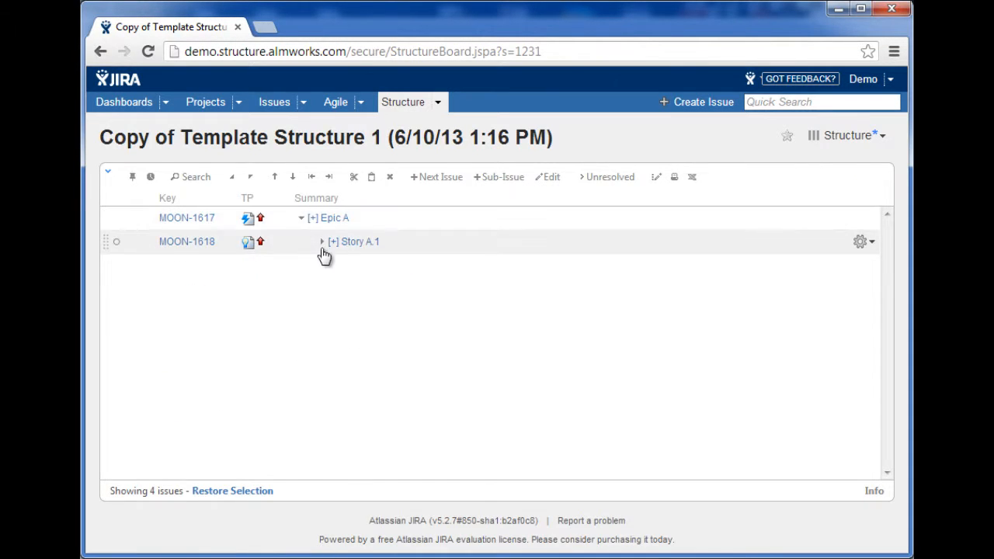
{"action": "left_click", "coordinate": [321, 242]}
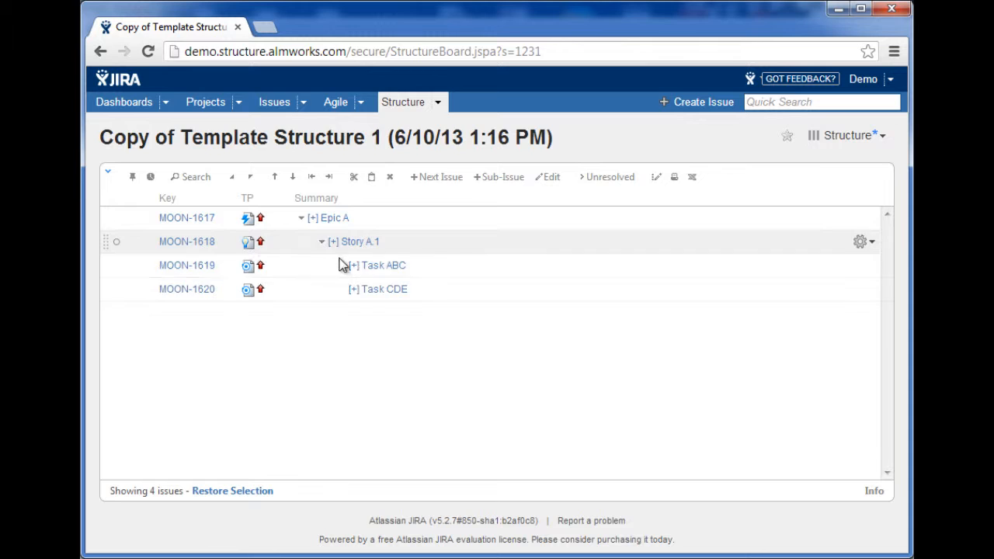
Cut all issues in the copied structure and paste them after the collapsed [*] Epic A in Project X Working Structure.
{"action": "left_click", "coordinate": [115, 199]}
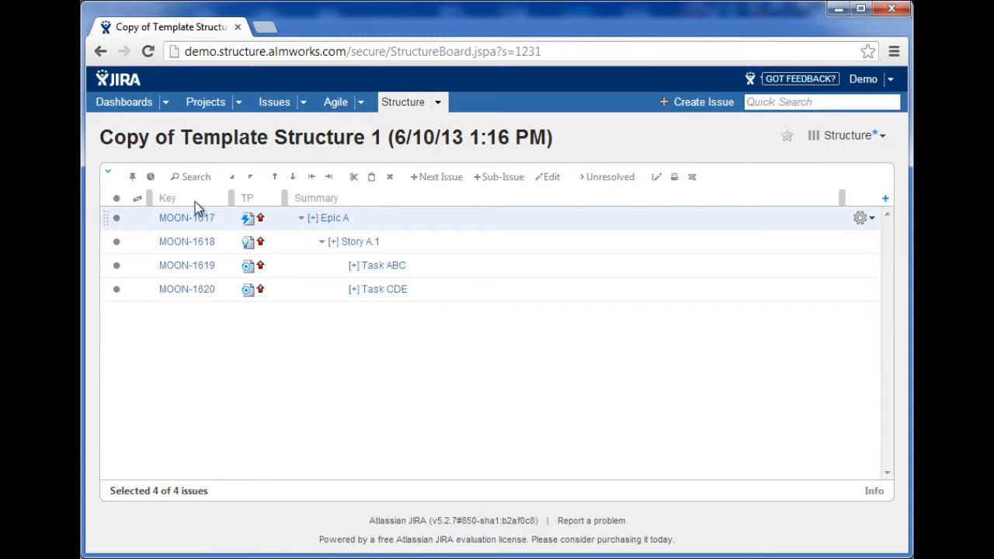
{"action": "left_click", "coordinate": [353, 177]}
{"action": "left_click", "coordinate": [437, 102]}
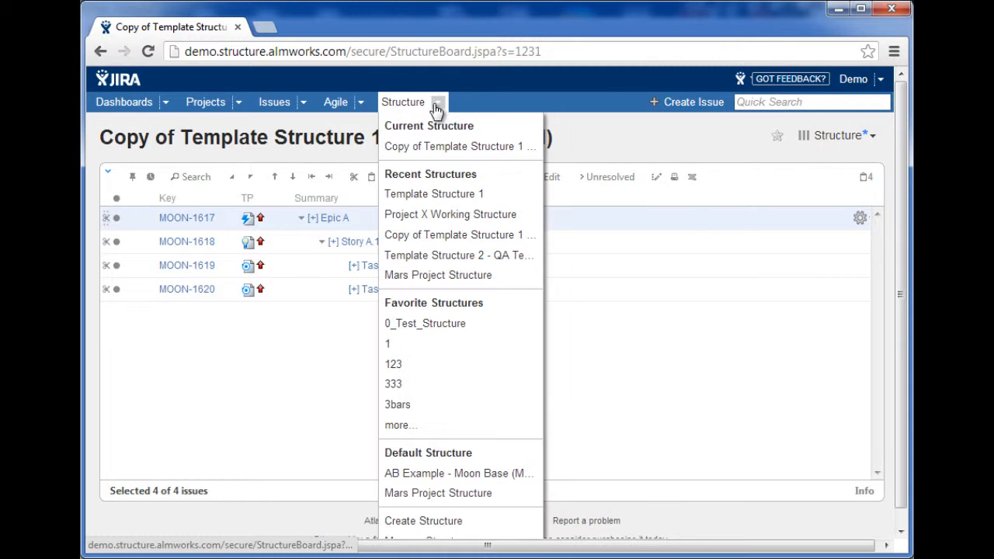
{"action": "left_click", "coordinate": [476, 215]}
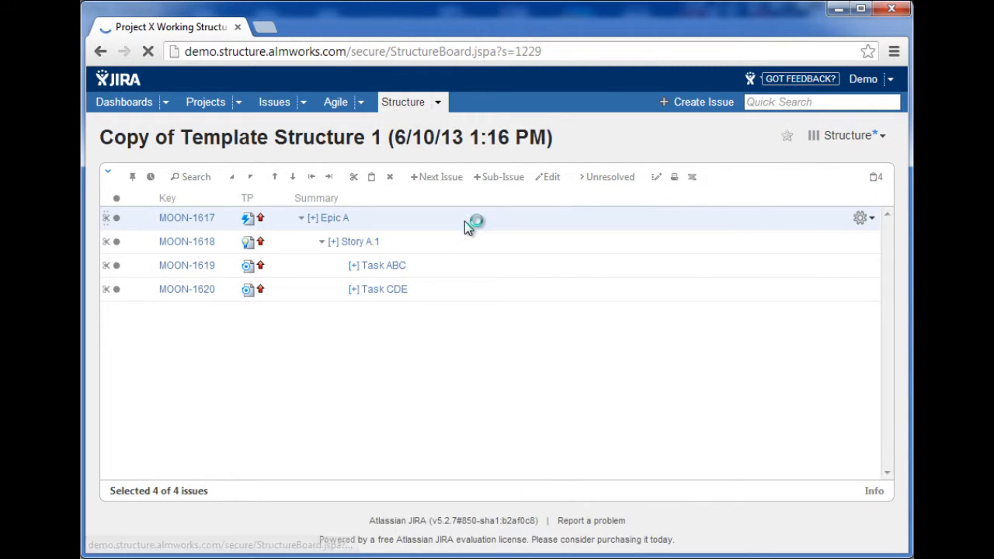
{"action": "left_click", "coordinate": [302, 265]}
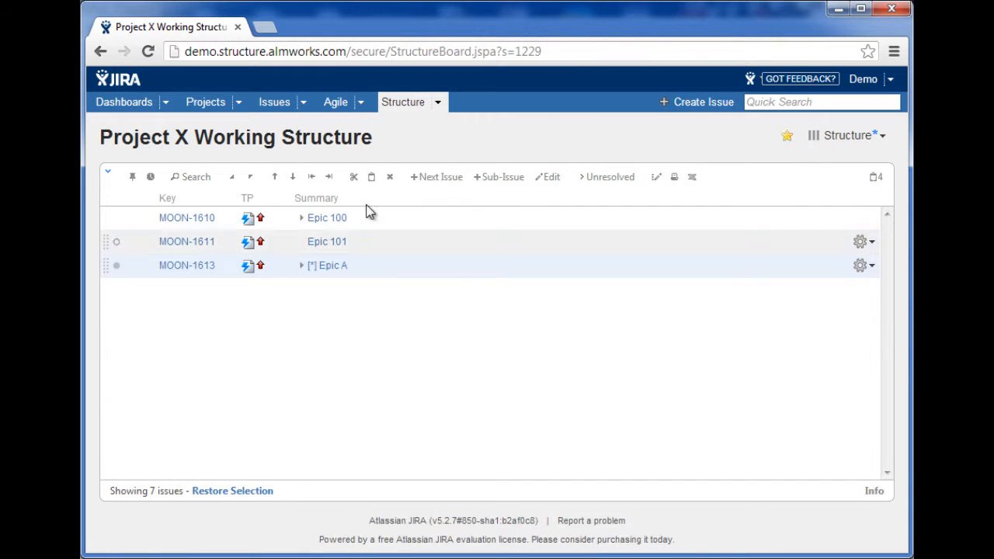
{"action": "left_click", "coordinate": [372, 177]}
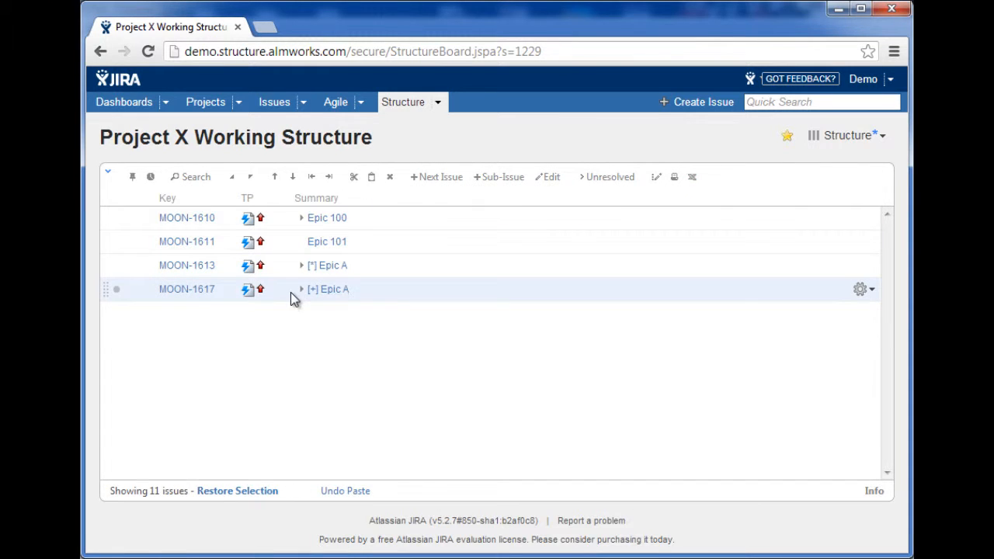
Expand [*] Epic A, [+] Epic A and [+] Story A.1 to compare the two pasted hierarchies.
{"action": "left_click", "coordinate": [302, 289]}
{"action": "left_click", "coordinate": [301, 266]}
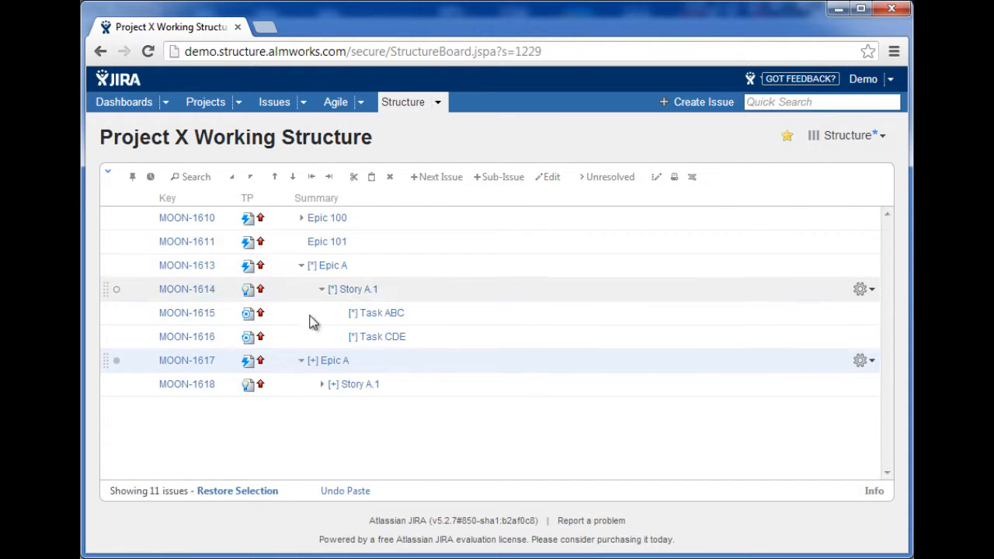
{"action": "left_click", "coordinate": [322, 384]}
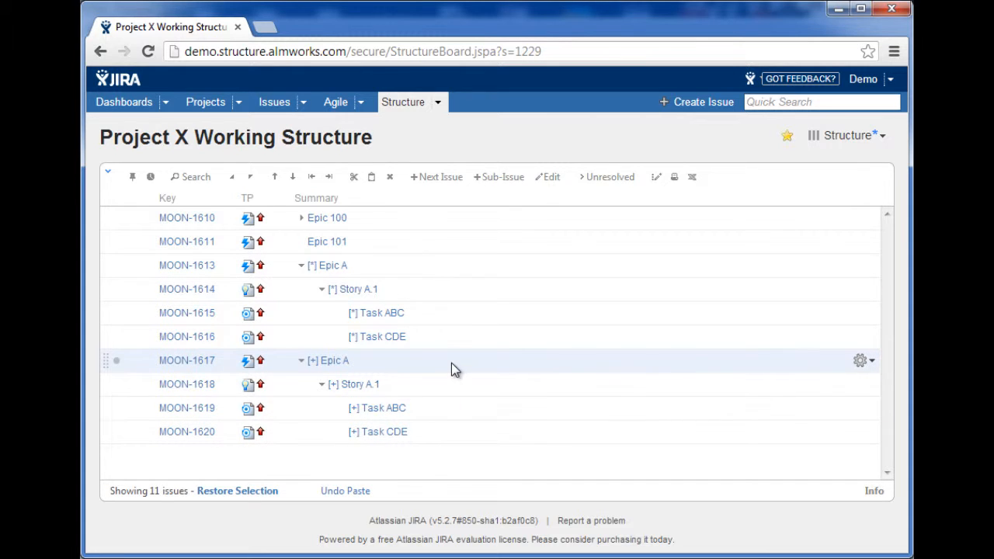
Open Template Structure 2 - QA Tests, and collapse and re-expand QA Test Suite to review its scenarios.
{"action": "left_click", "coordinate": [440, 104]}
{"action": "left_click", "coordinate": [505, 255]}
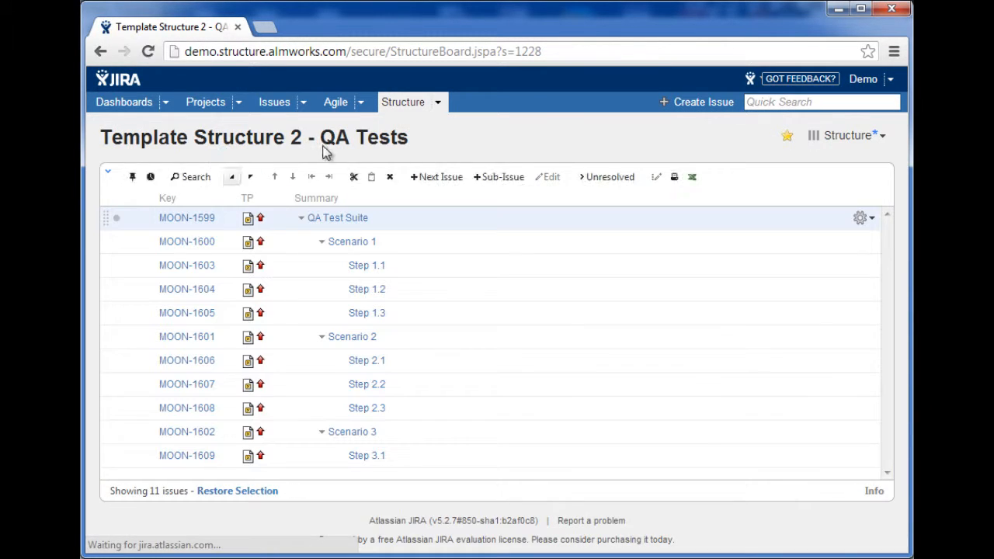
{"action": "left_click", "coordinate": [298, 219]}
{"action": "left_click", "coordinate": [301, 219]}
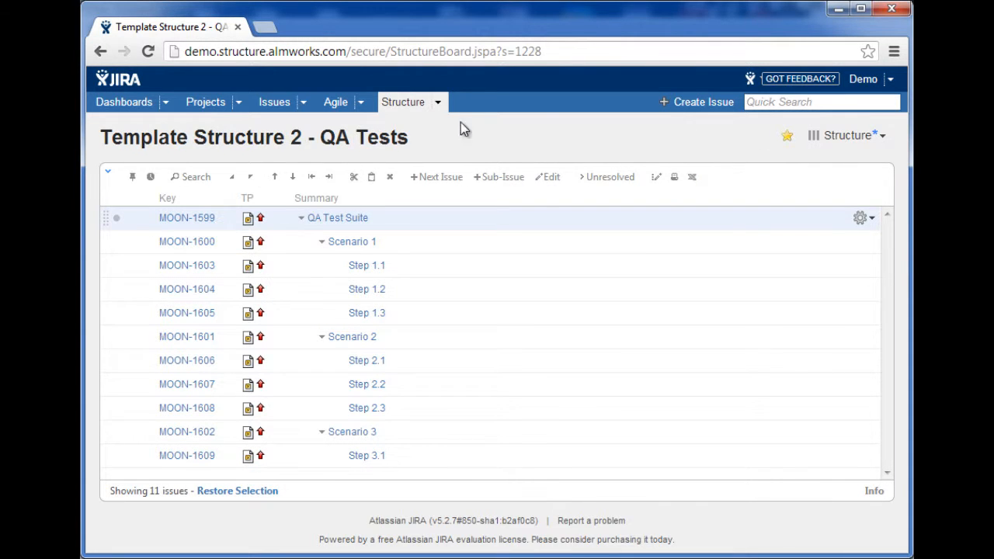
Start a copy of Template Structure 2 - QA Tests from structure management, choosing to clone its issues.
{"action": "left_click", "coordinate": [438, 101]}
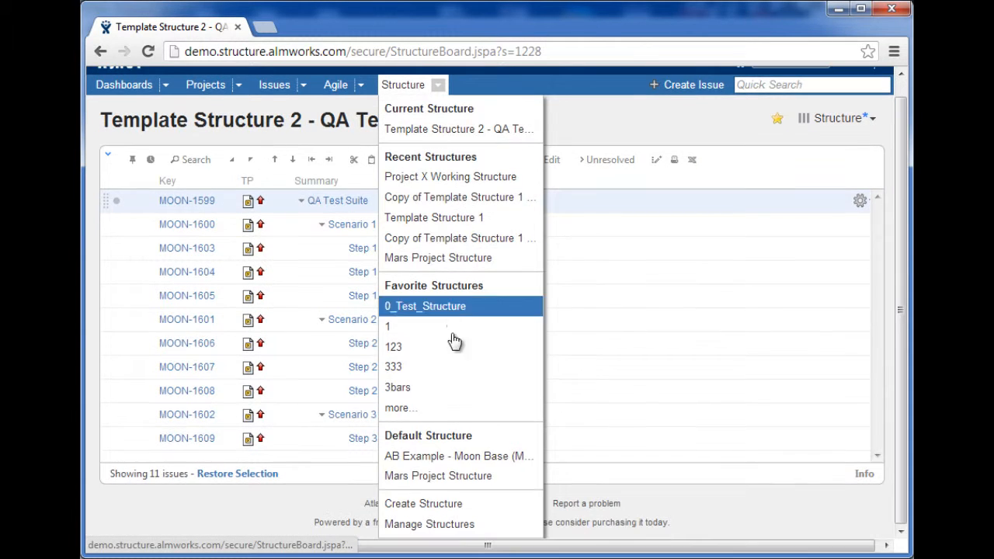
{"action": "left_click", "coordinate": [461, 524]}
{"action": "left_click", "coordinate": [770, 319]}
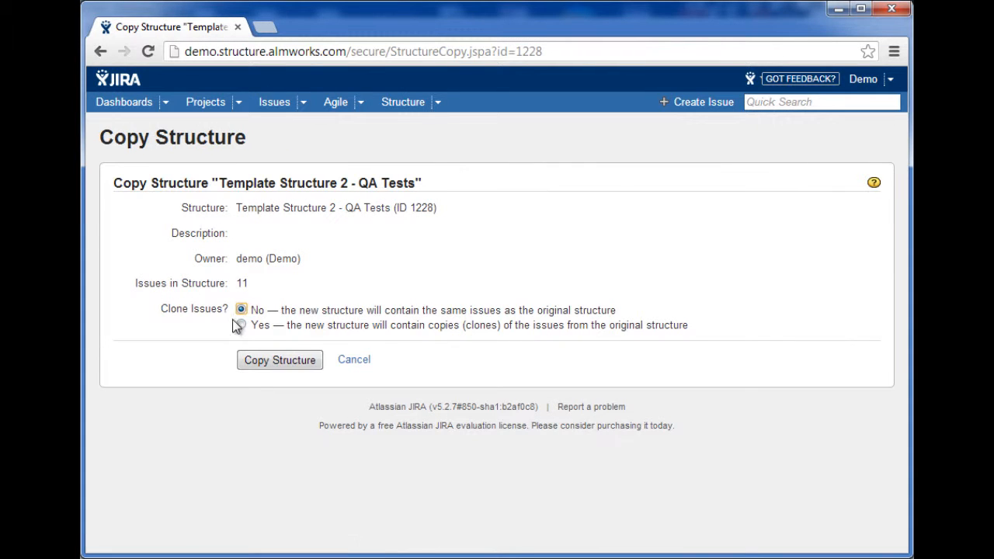
{"action": "left_click", "coordinate": [240, 324]}
{"action": "scroll", "coordinate": [466, 327], "scroll_direction": "down", "scroll_amount": 4}
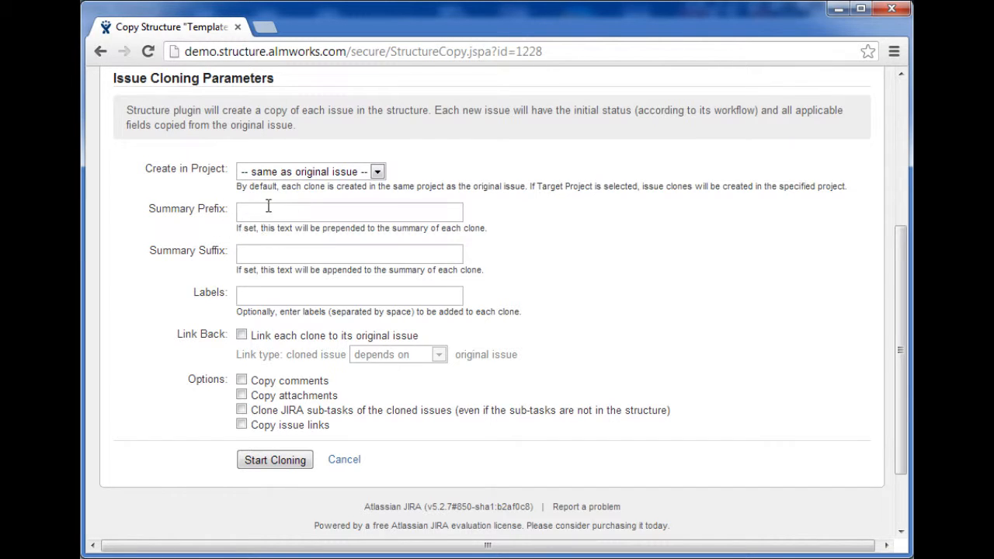
Set the summary prefix of the QA test clones to (*) and run the cloning.
{"action": "left_click", "coordinate": [368, 214]}
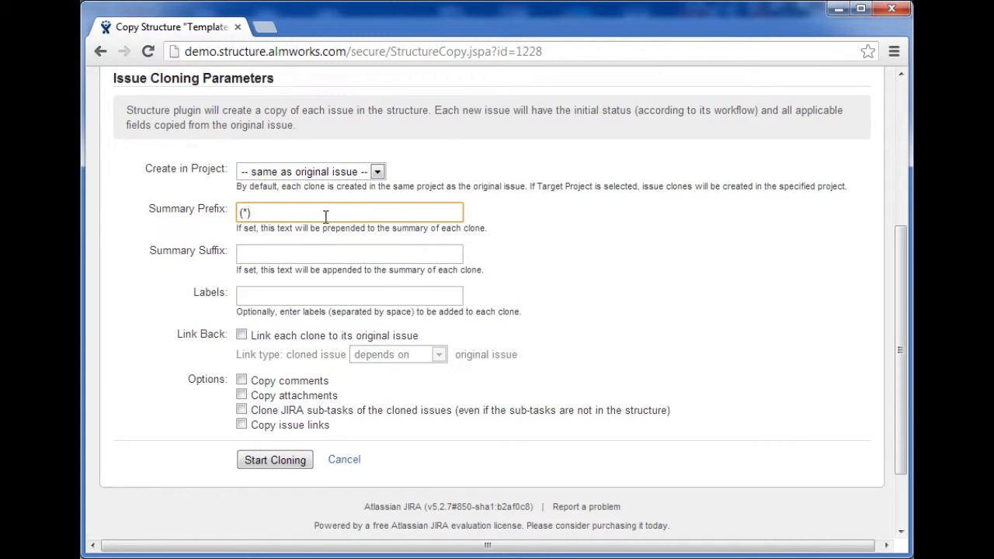
{"action": "left_click", "coordinate": [258, 462]}
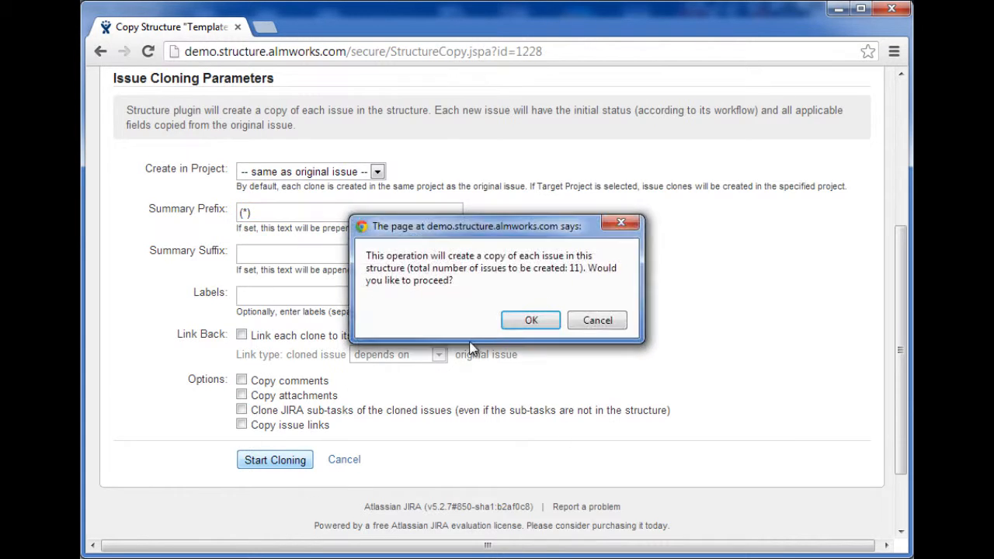
{"action": "left_click", "coordinate": [535, 322]}
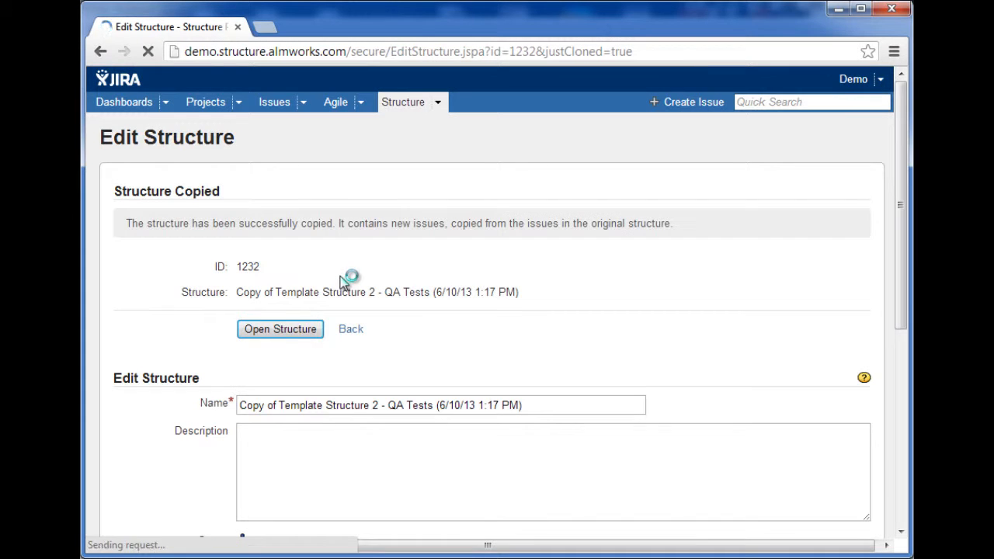
Open the copied QA Tests structure and fully expand (*) QA Test Suite with all scenarios and steps.
{"action": "left_click", "coordinate": [289, 330]}
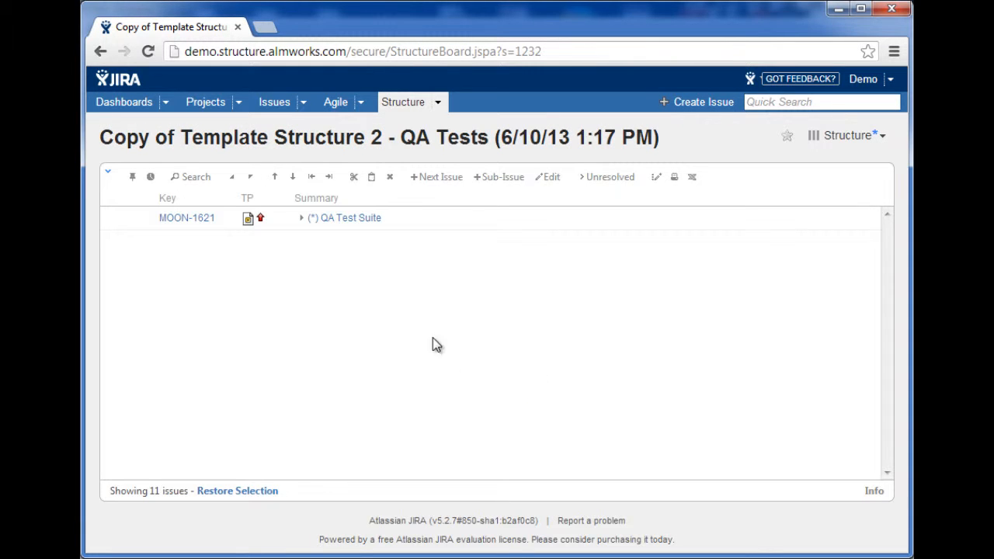
{"action": "left_click", "coordinate": [301, 220]}
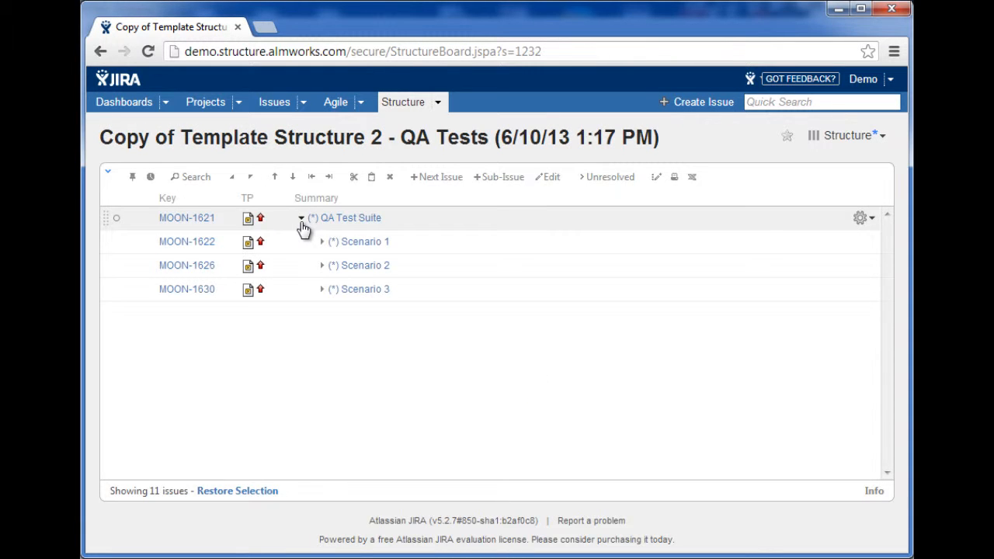
{"action": "left_click", "coordinate": [302, 220]}
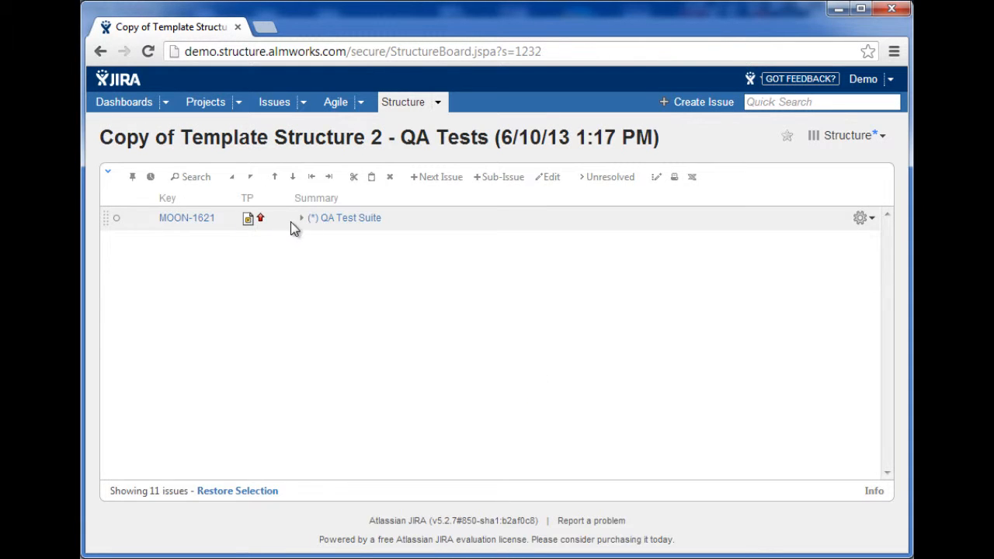
{"action": "left_click", "coordinate": [272, 221]}
{"action": "key", "text": "plus"}
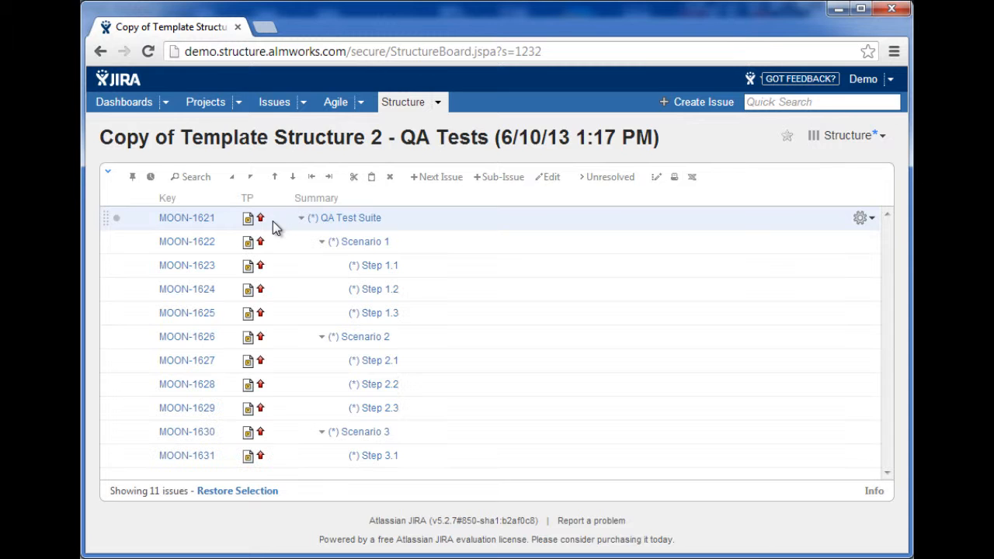
Cut all issues of the copied QA Tests structure and open Project X Working Structure.
{"action": "left_click", "coordinate": [115, 200]}
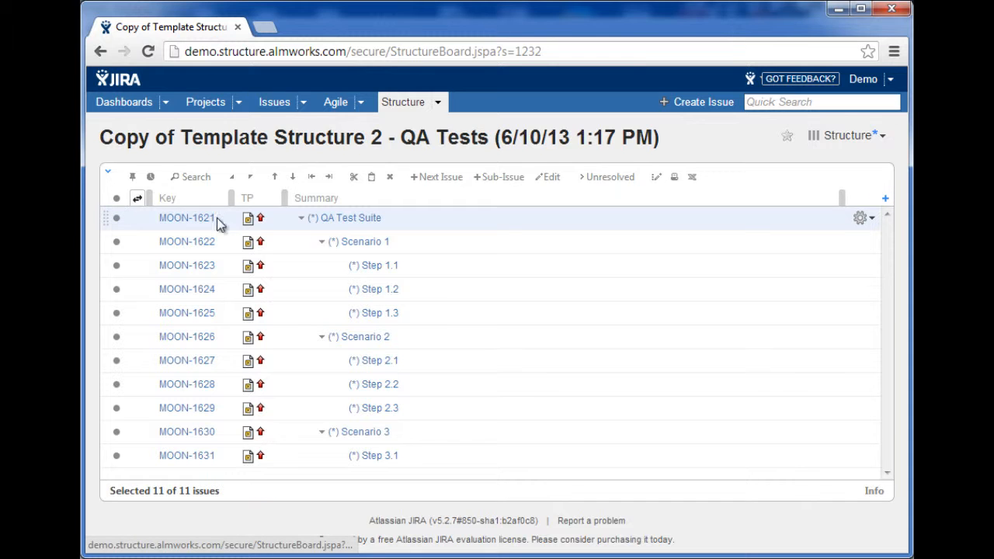
{"action": "left_click", "coordinate": [354, 177]}
{"action": "left_click", "coordinate": [438, 102]}
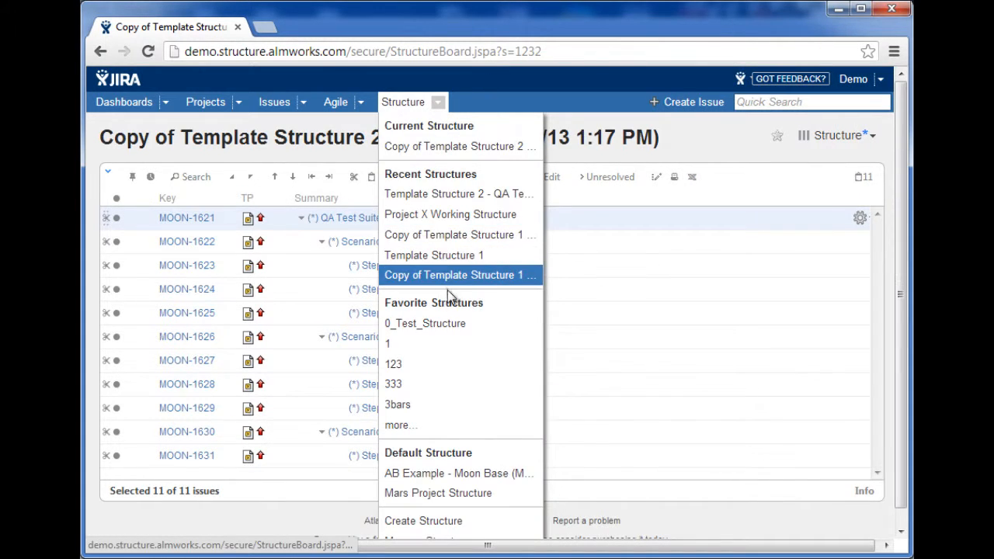
{"action": "left_click", "coordinate": [453, 215]}
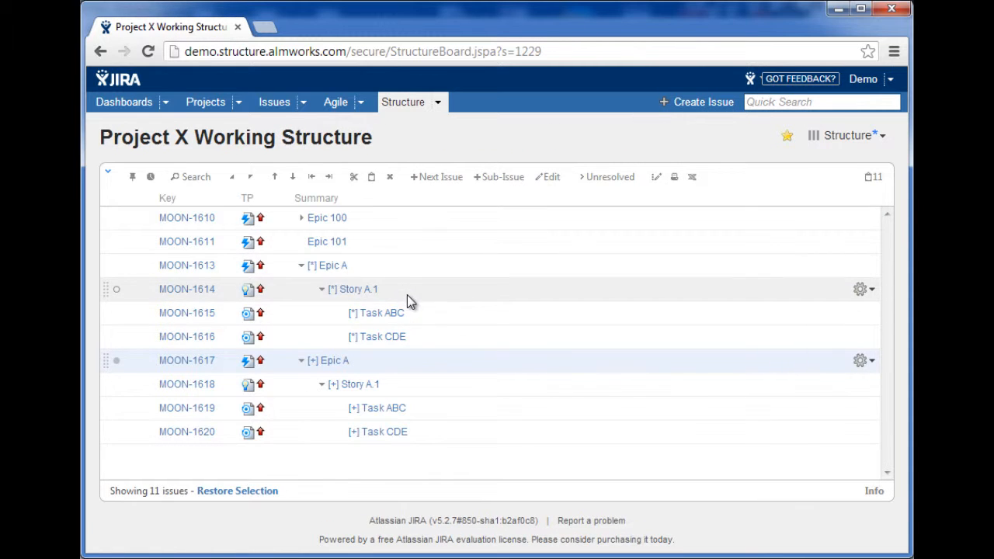
Paste the cut issues after [*] Story A.1 and indent (*) QA Test Suite so it becomes a sub-issue of that story.
{"action": "left_click", "coordinate": [410, 293]}
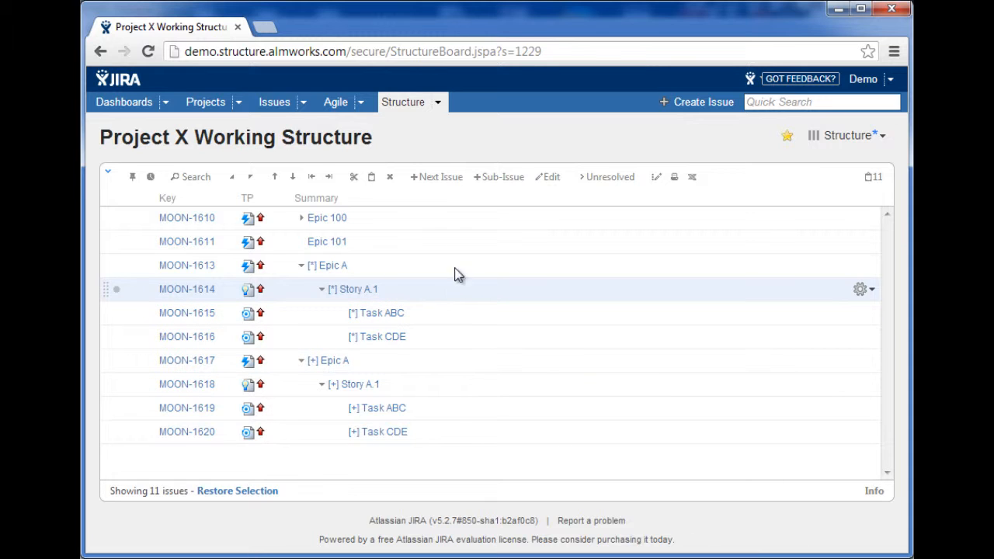
{"action": "left_click", "coordinate": [372, 177]}
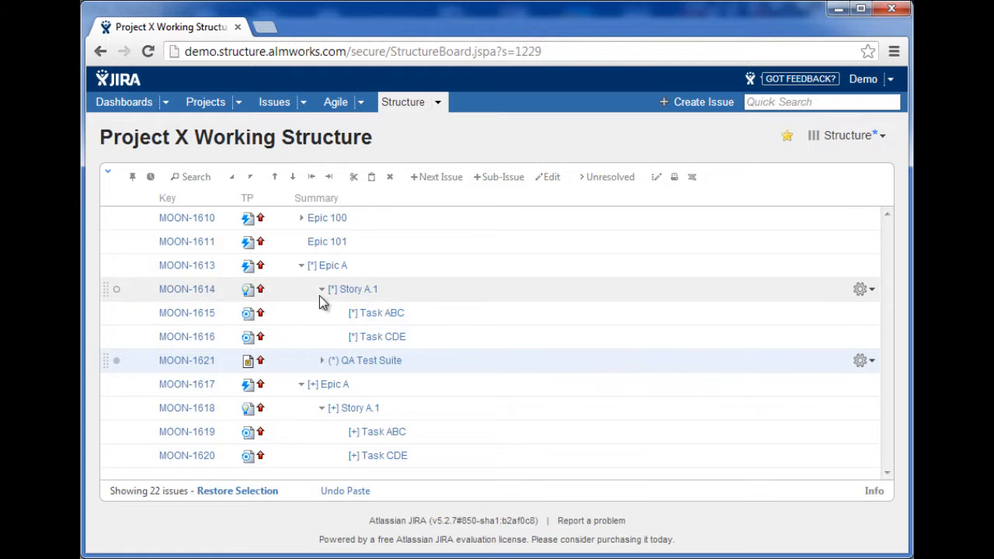
{"action": "left_click", "coordinate": [328, 177]}
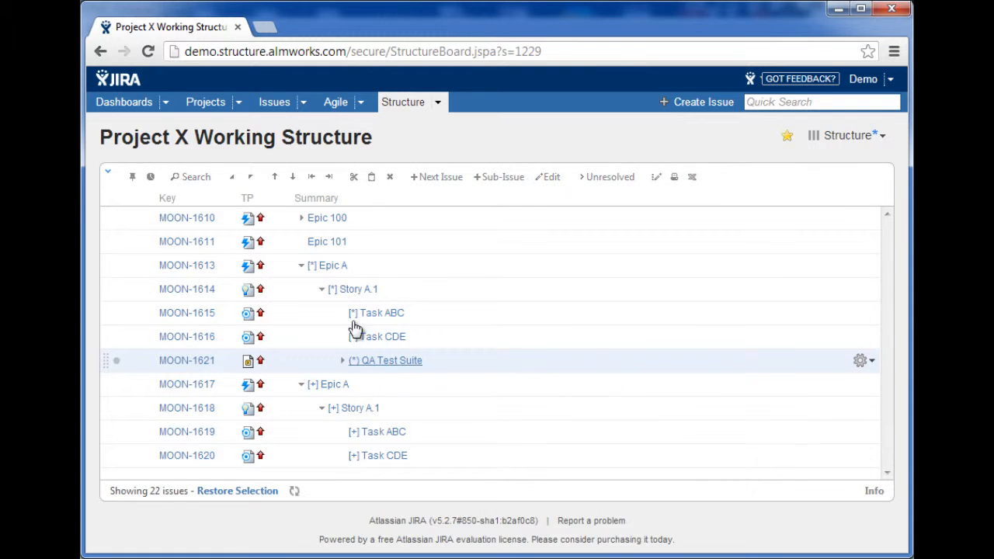
Expand (*) QA Test Suite and examine the steps of (*) Scenario 1, leaving the scenario collapsed.
{"action": "left_click", "coordinate": [343, 362]}
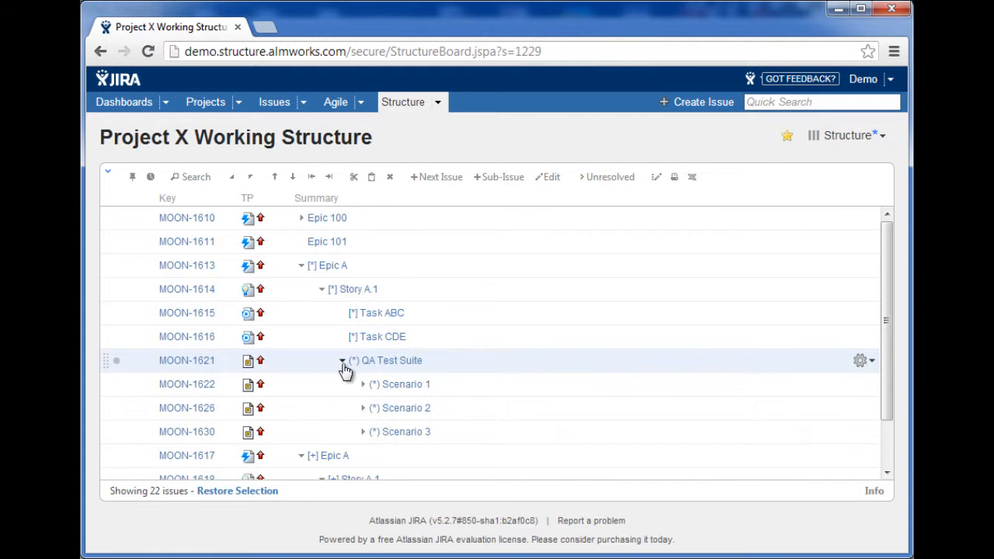
{"action": "left_click", "coordinate": [363, 383]}
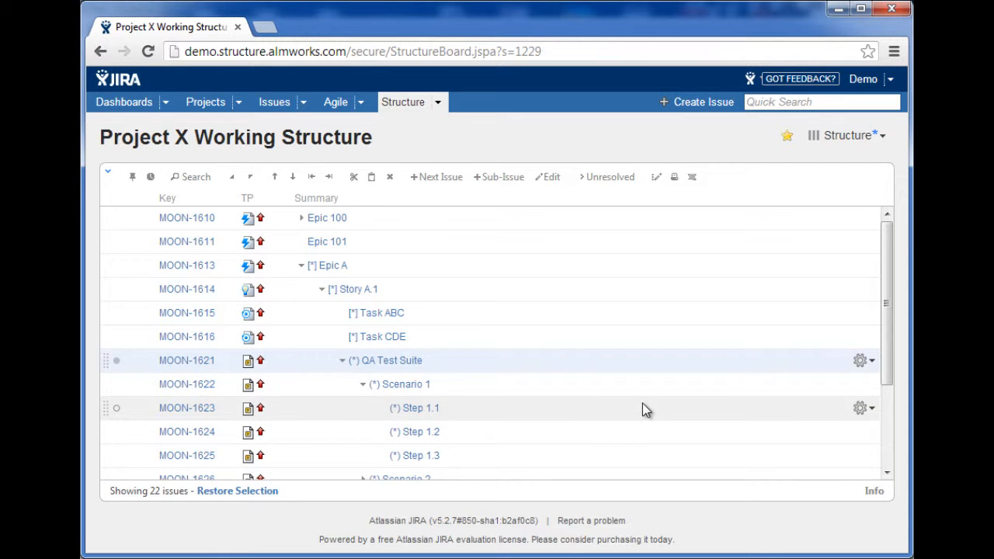
{"action": "scroll", "coordinate": [643, 403], "scroll_direction": "down", "scroll_amount": 3}
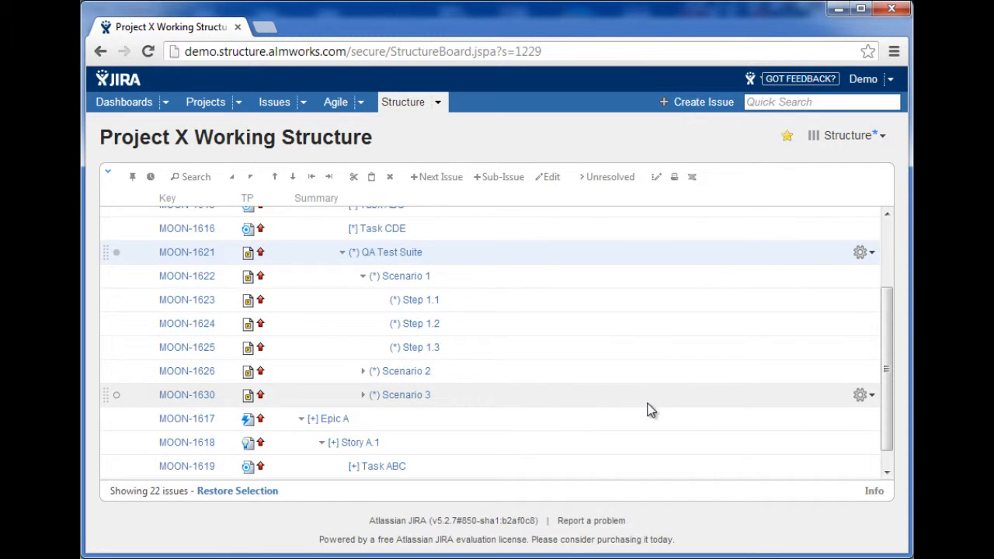
{"action": "scroll", "coordinate": [651, 411], "scroll_direction": "up", "scroll_amount": 3}
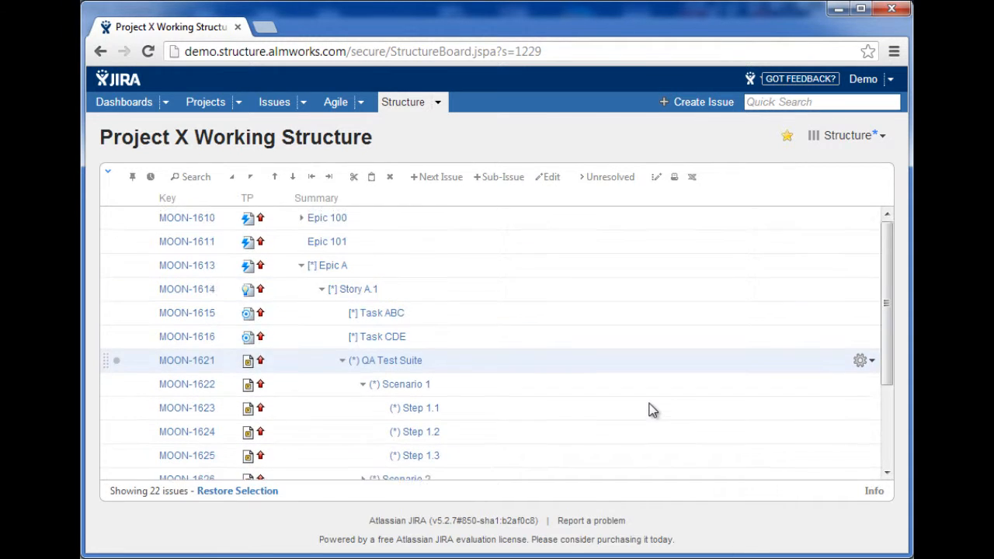
{"action": "scroll", "coordinate": [651, 411], "scroll_direction": "down", "scroll_amount": 1}
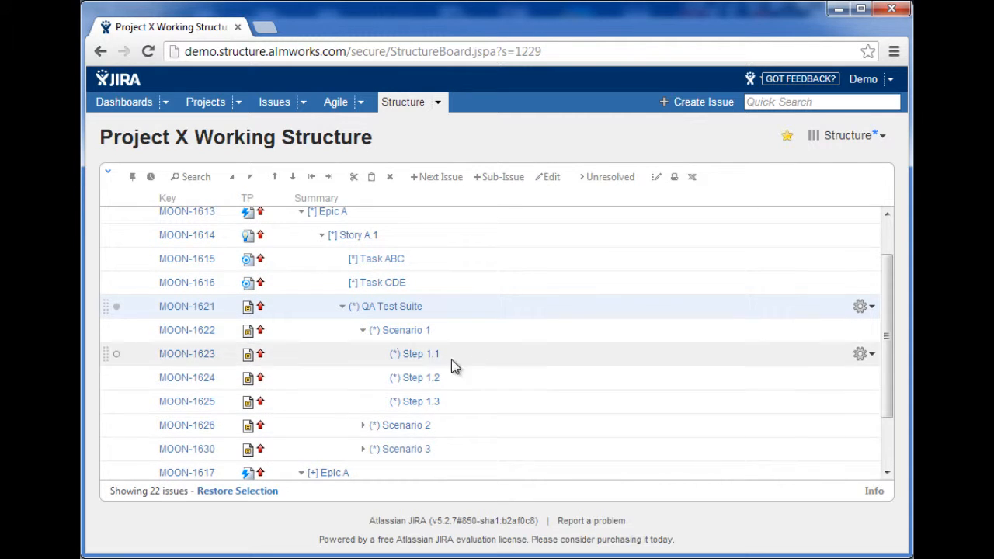
{"action": "left_click", "coordinate": [364, 331]}
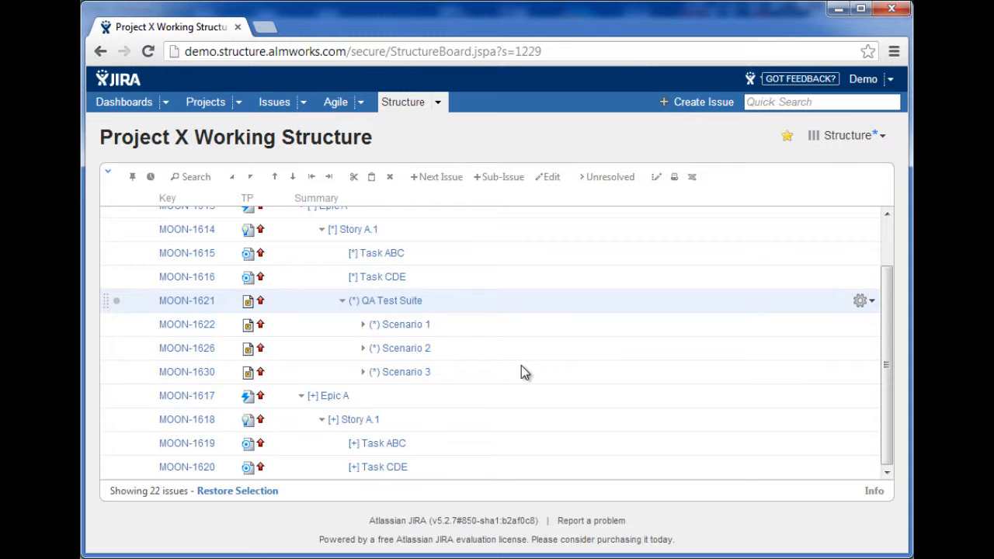
{"action": "scroll", "coordinate": [521, 366], "scroll_direction": "up", "scroll_amount": 1}
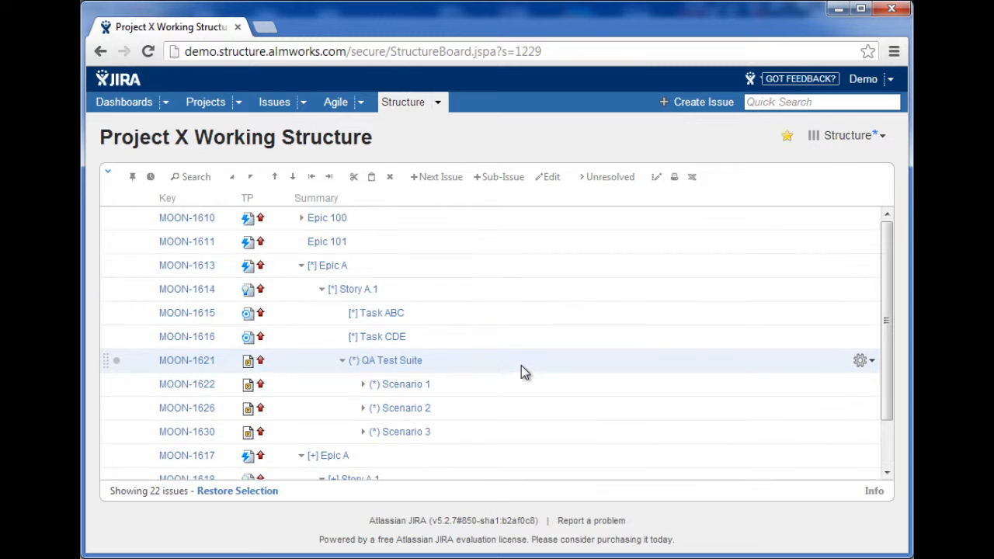
{"action": "left_click", "coordinate": [364, 386]}
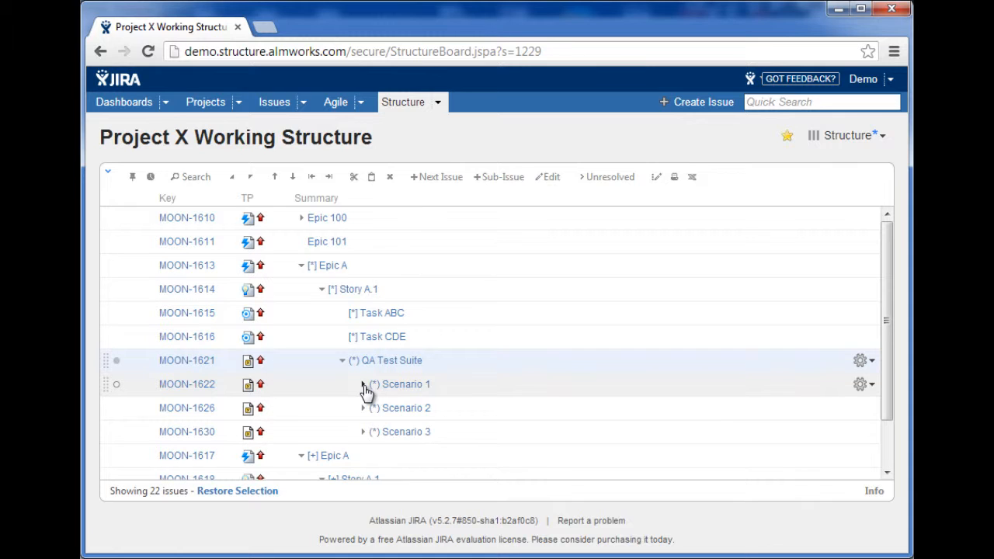
{"action": "left_click", "coordinate": [362, 386]}
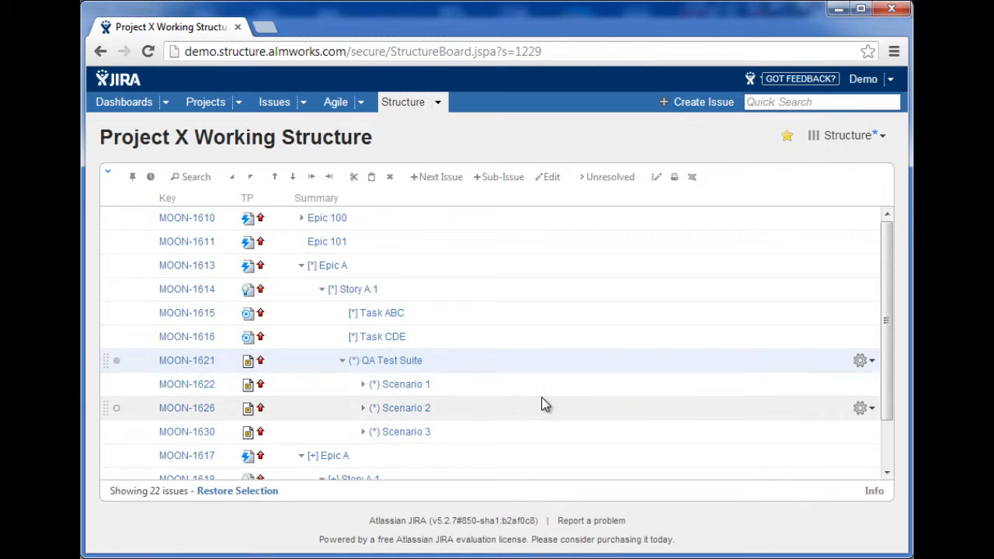
Open structure management and look through the list of own structures.
{"action": "left_click", "coordinate": [440, 104]}
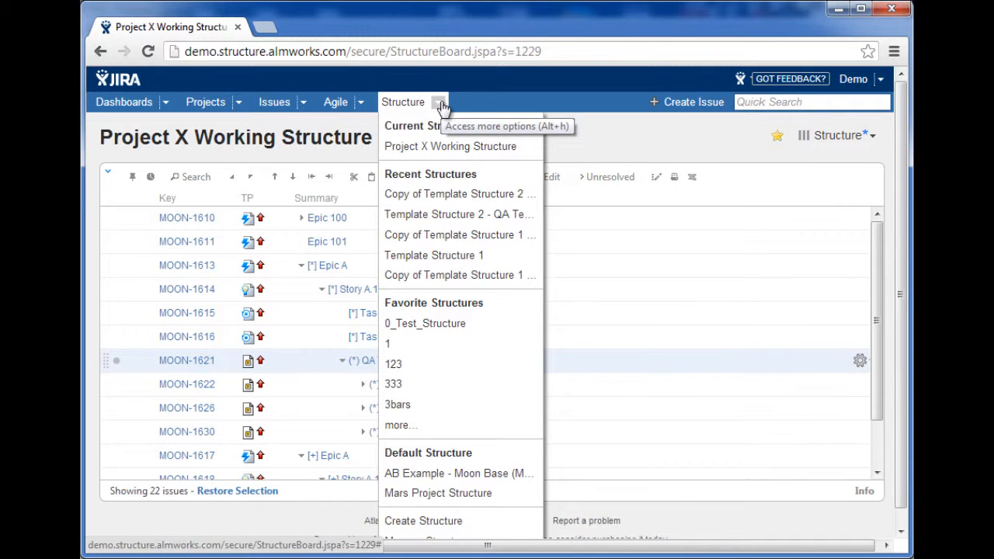
{"action": "scroll", "coordinate": [446, 501], "scroll_direction": "down", "scroll_amount": 1}
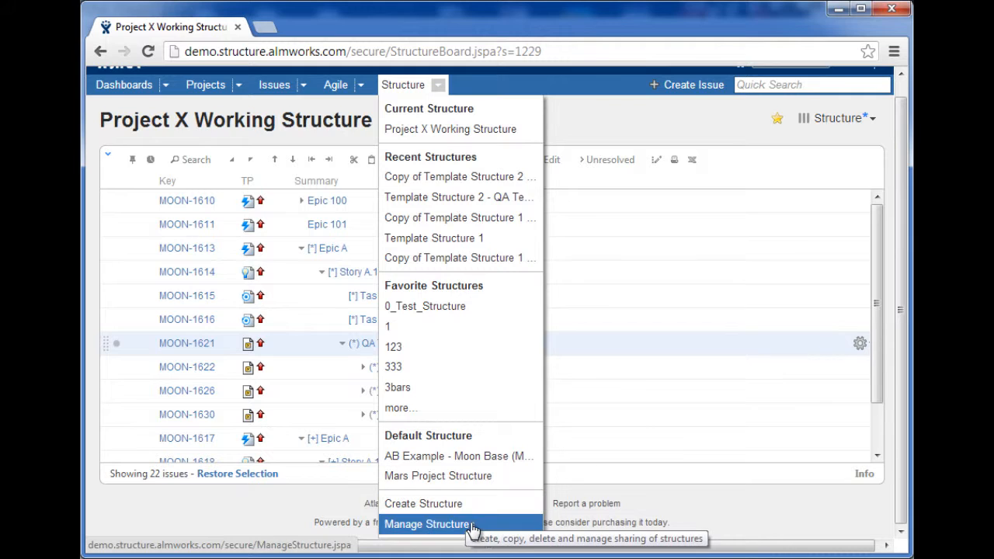
{"action": "left_click", "coordinate": [472, 527]}
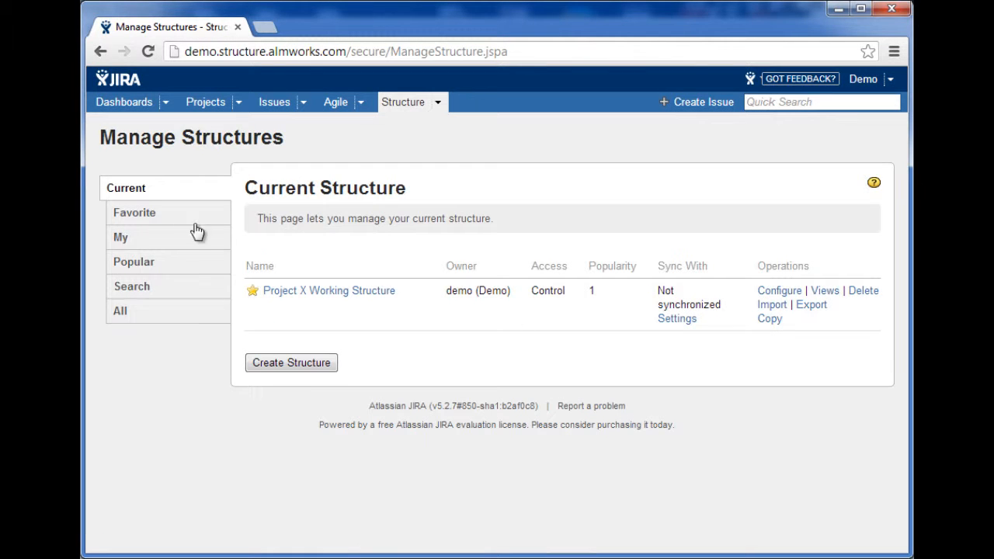
{"action": "left_click", "coordinate": [156, 242]}
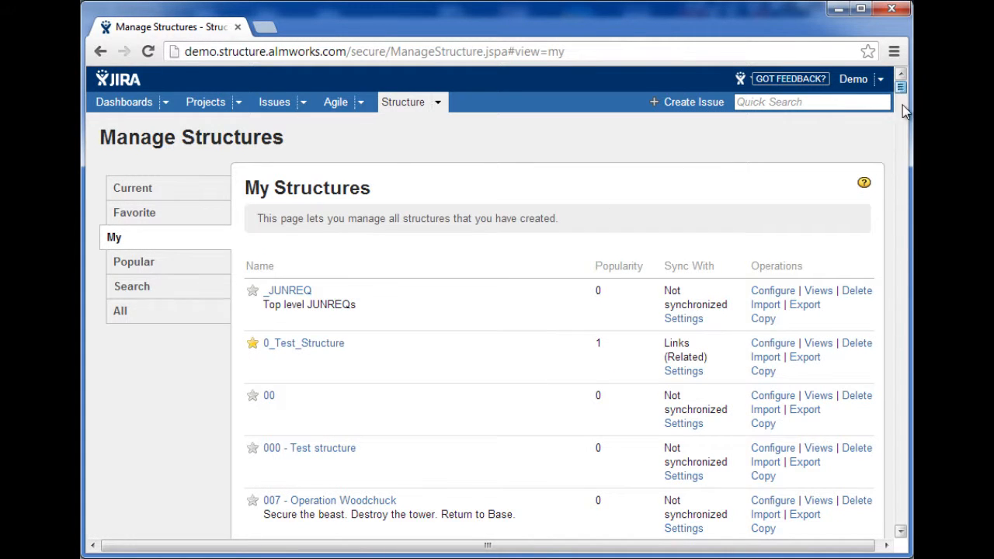
{"action": "left_click_drag", "start_coordinate": [903, 106], "coordinate": [839, 558]}
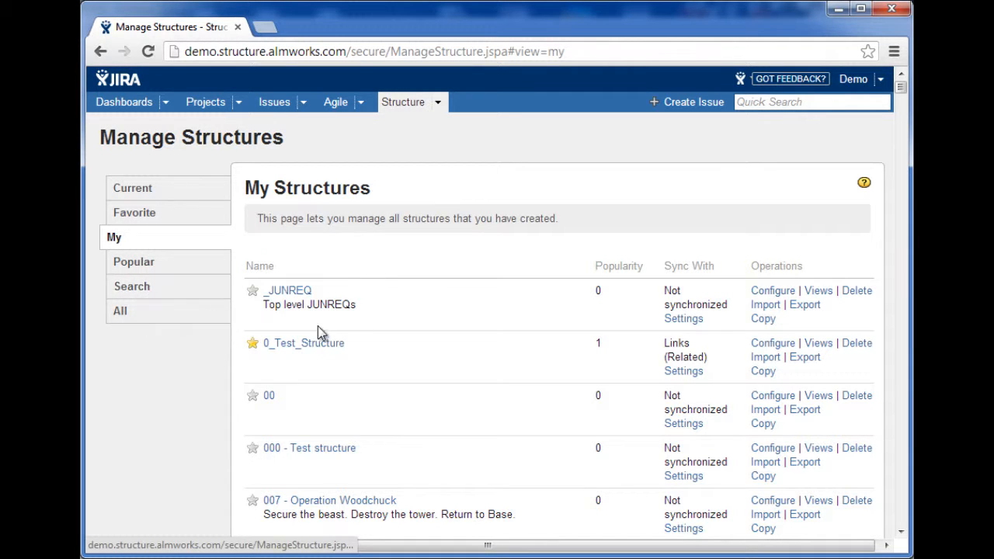
Leave structure management and reopen Project X Working Structure.
{"action": "left_click", "coordinate": [100, 51]}
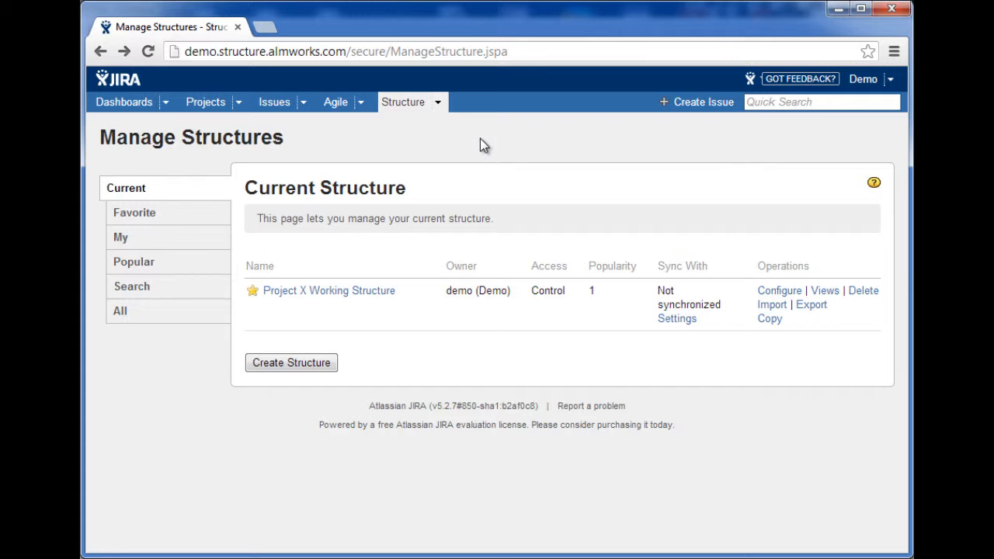
{"action": "left_click", "coordinate": [439, 107]}
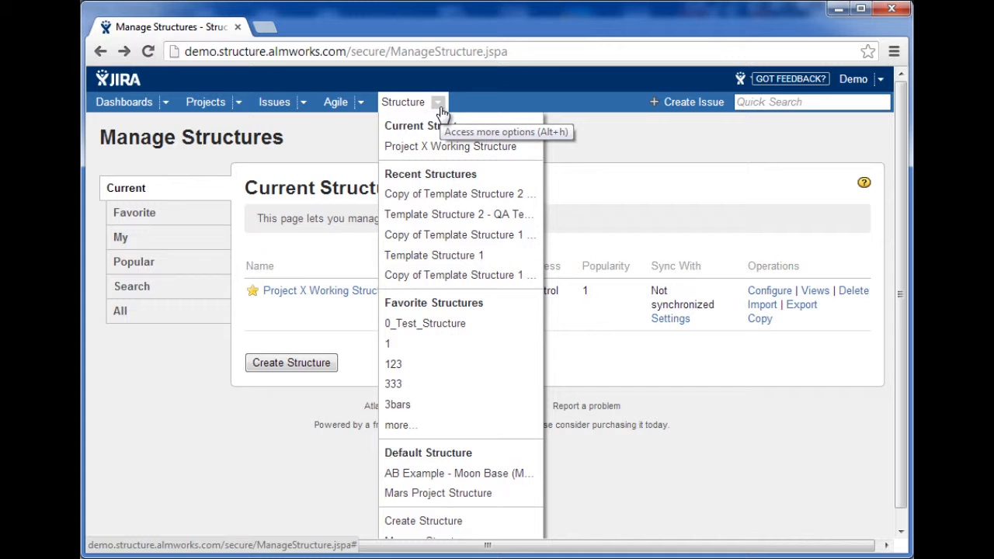
{"action": "left_click", "coordinate": [440, 107]}
{"action": "left_click", "coordinate": [439, 107]}
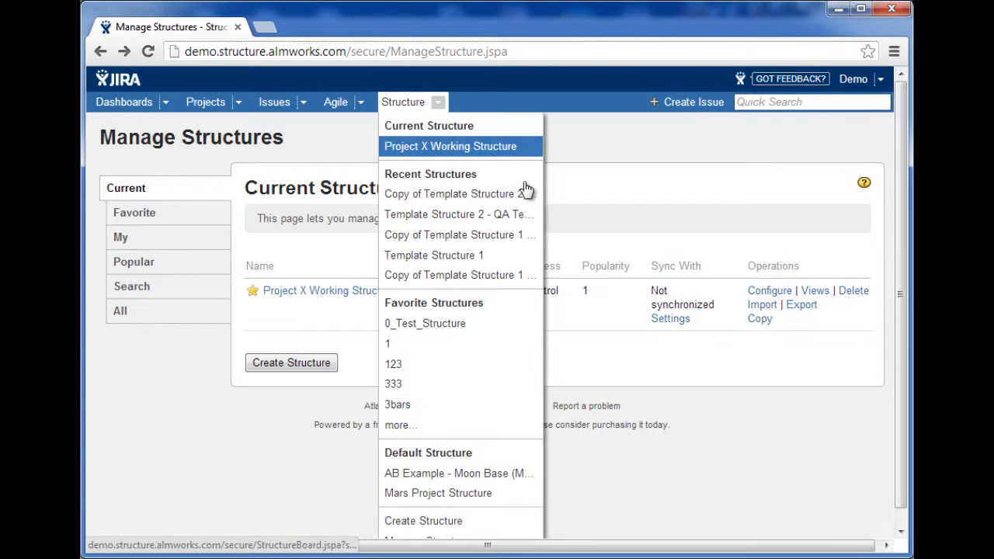
{"action": "left_click", "coordinate": [497, 149]}
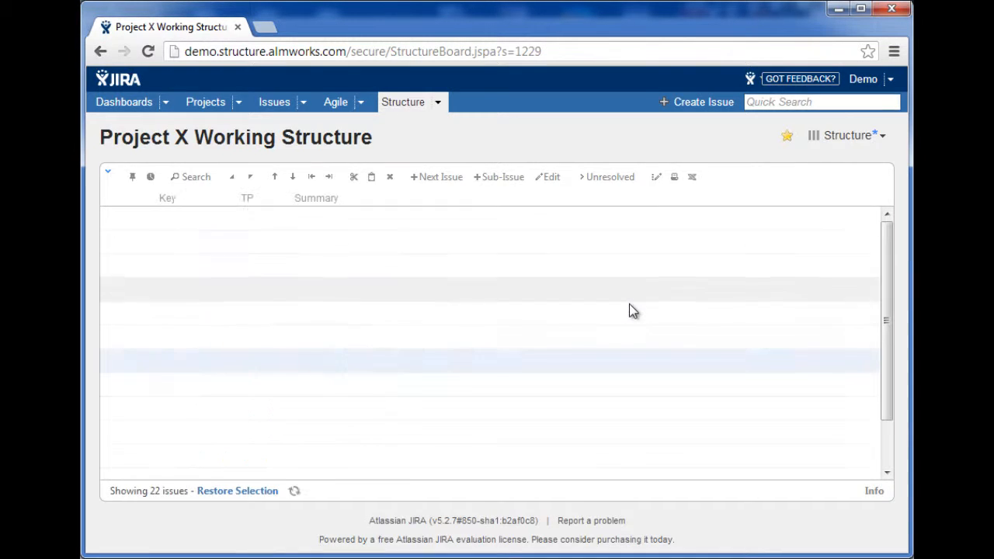
Review the working structure's hierarchy with [+] Epic A collapsed and [*] Epic A and Epic 100 expanded, and select Epic 101.
{"action": "left_click", "coordinate": [301, 265]}
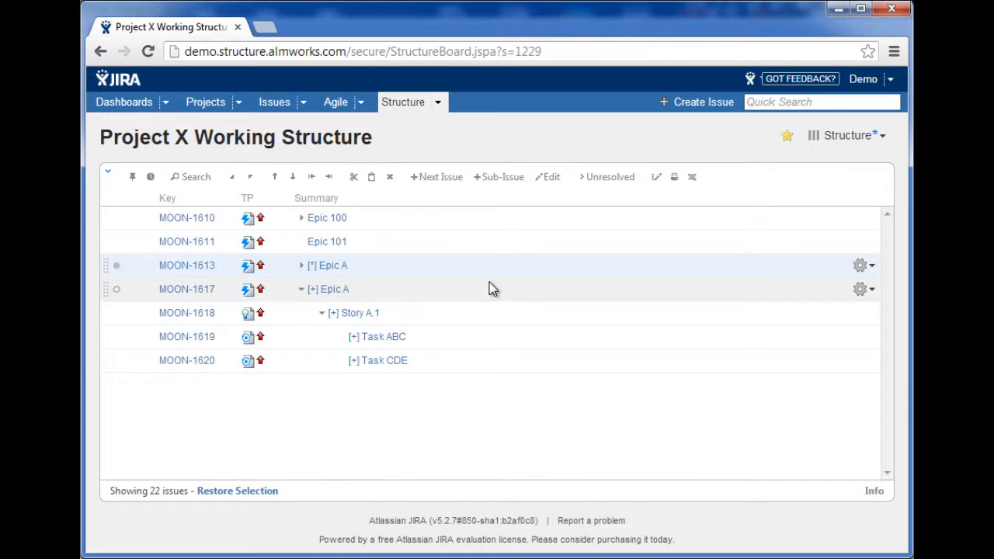
{"action": "left_click", "coordinate": [302, 290]}
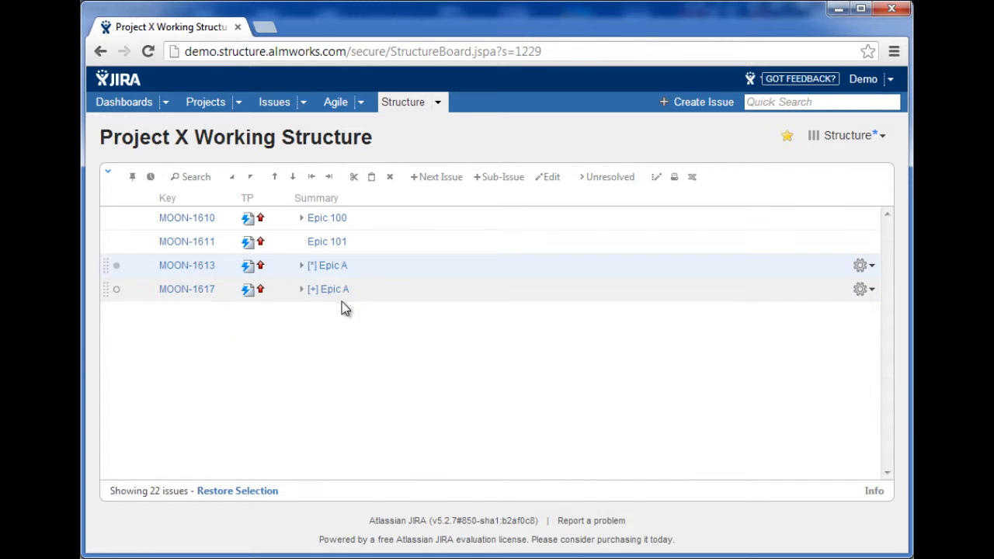
{"action": "left_click", "coordinate": [302, 266]}
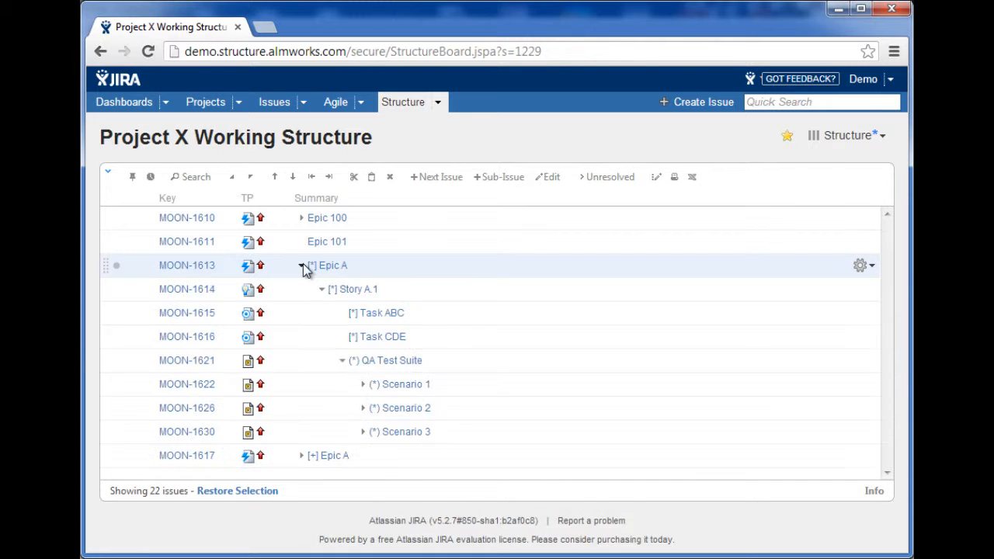
{"action": "left_click", "coordinate": [302, 218]}
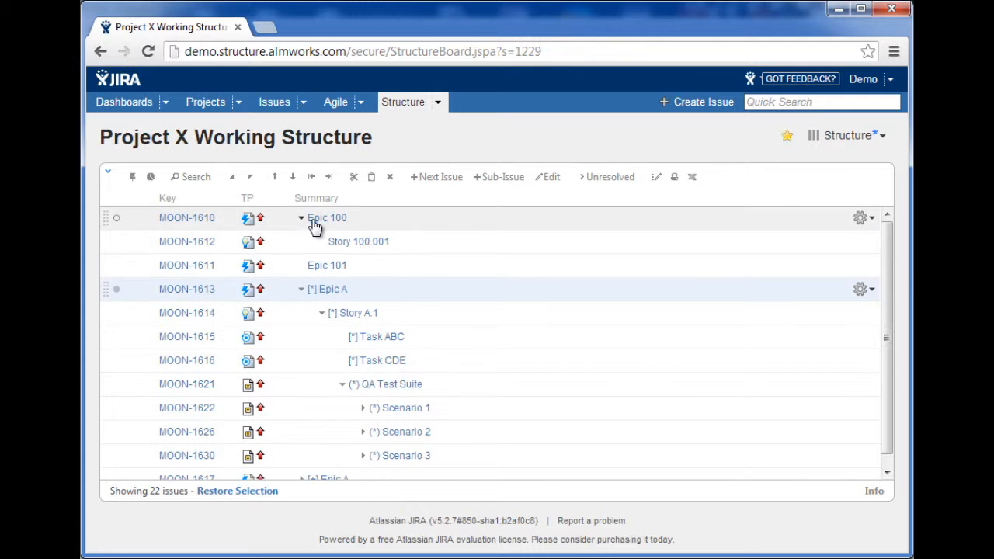
{"action": "left_click", "coordinate": [435, 248]}
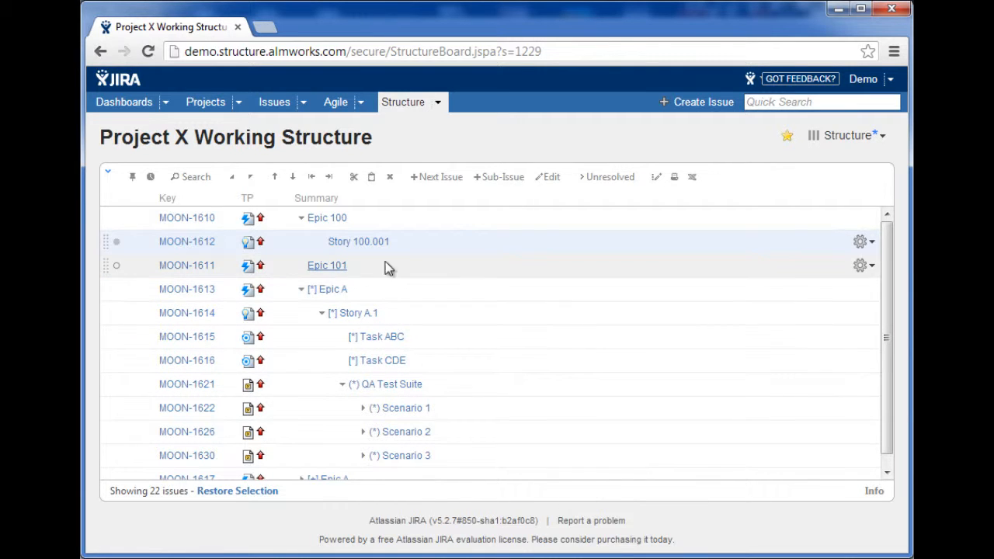
{"action": "left_click", "coordinate": [509, 268]}
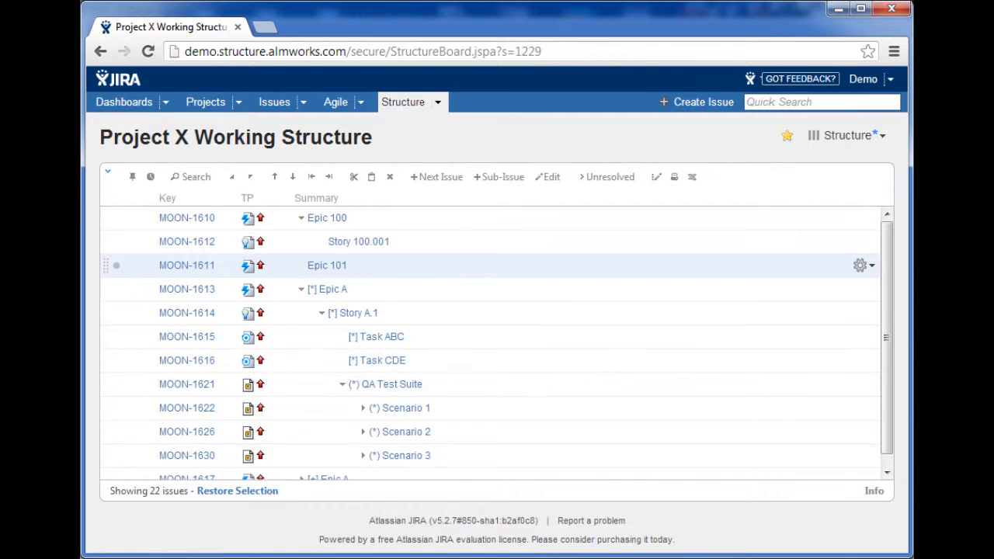